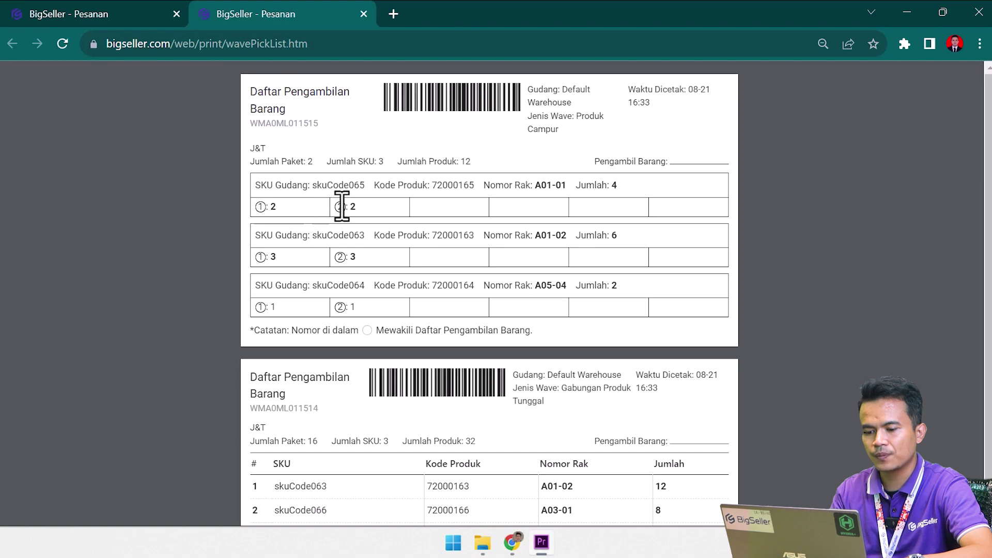
pyautogui.moveTo(313, 235); pyautogui.dragTo(370, 234)
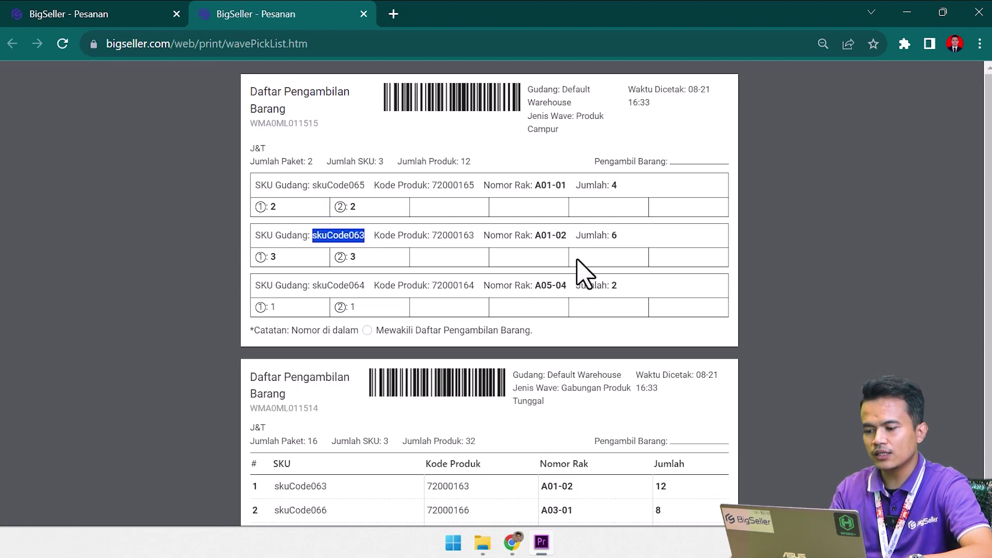
pyautogui.moveTo(610, 236); pyautogui.dragTo(619, 238)
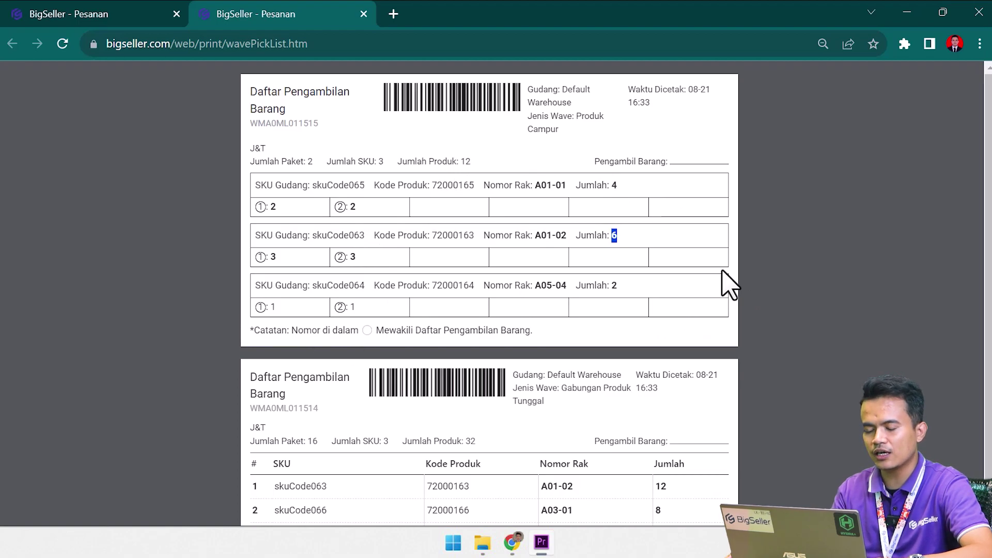
pyautogui.scroll(-1, 672, 336)
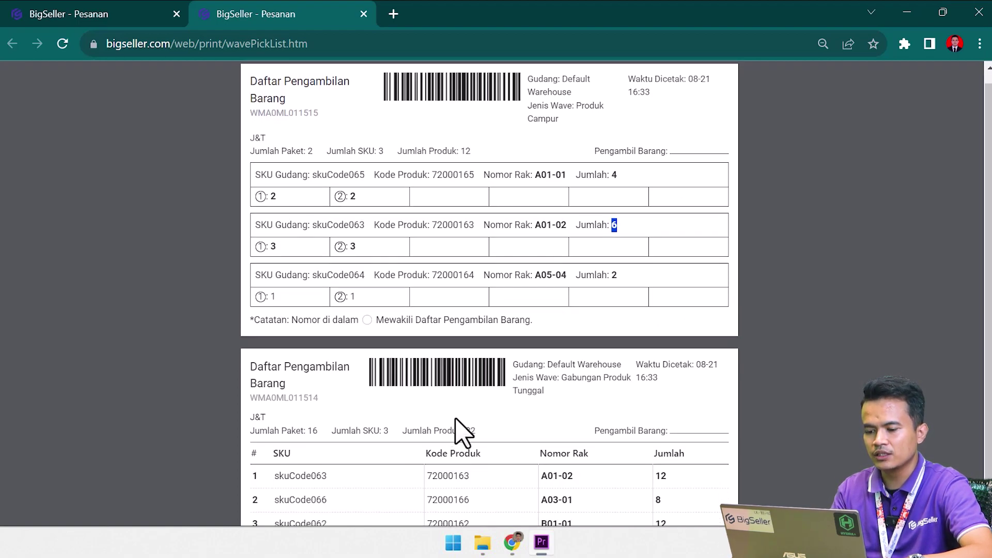
pyautogui.scroll(1, 441, 447)
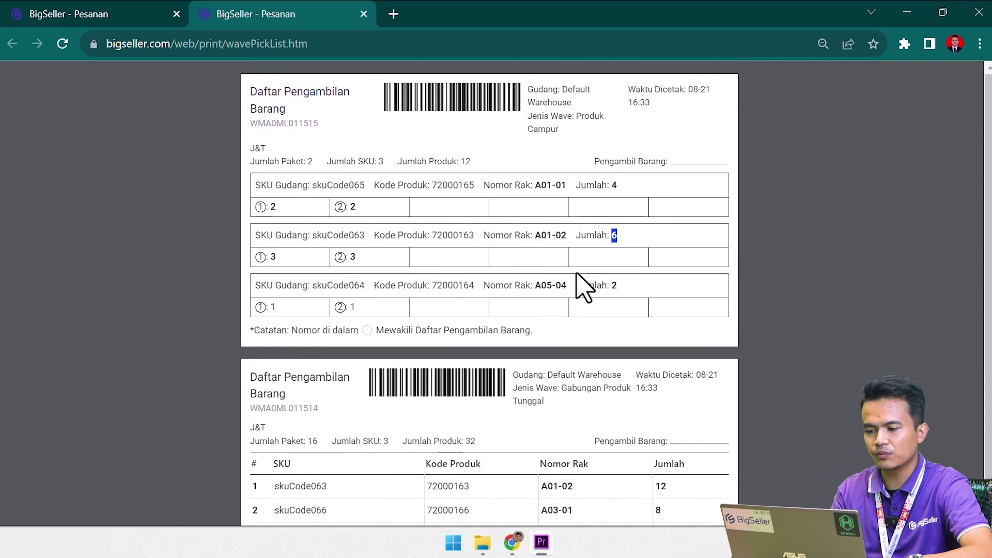
pyautogui.scroll(-1, 310, 394)
pyautogui.scroll(1, 554, 394)
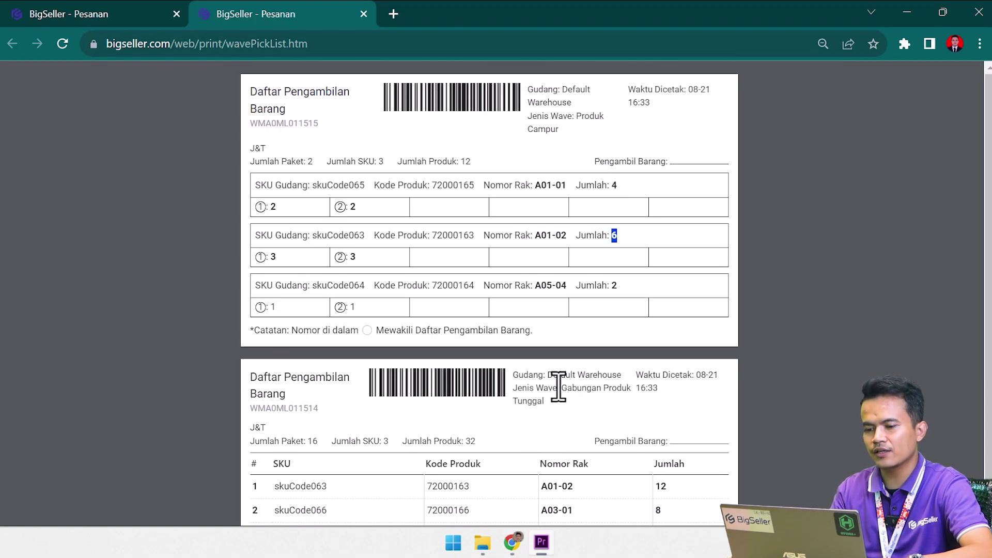
pyautogui.click(122, 11)
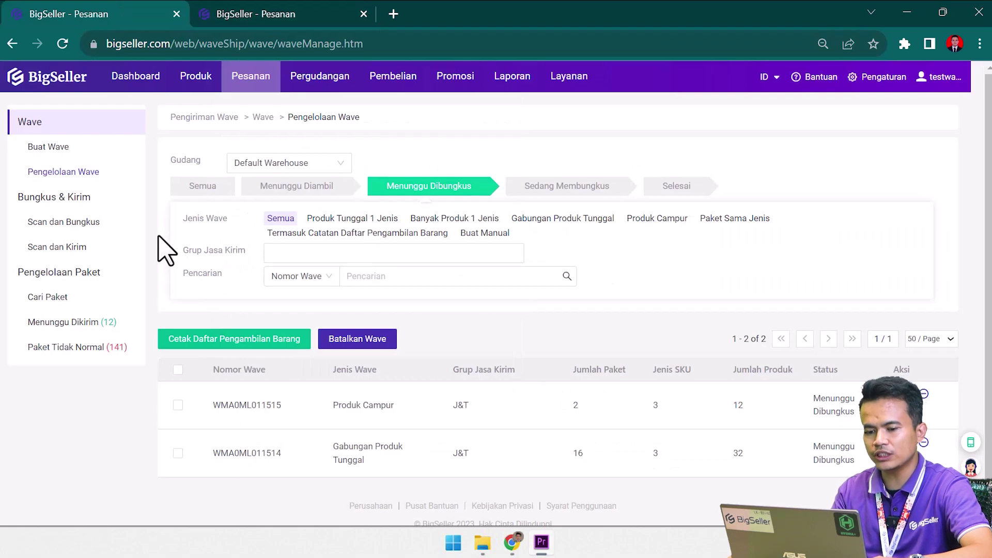
# Open the Scan dan Bungkus page and copy wave number WMA0ML011515 from the pick list.
pyautogui.click(77, 222)
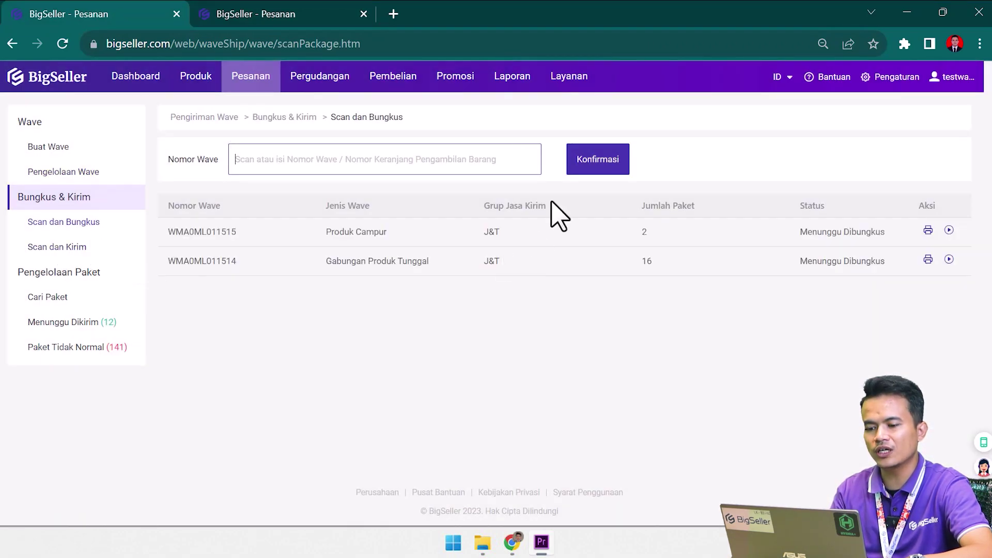
pyautogui.click(322, 13)
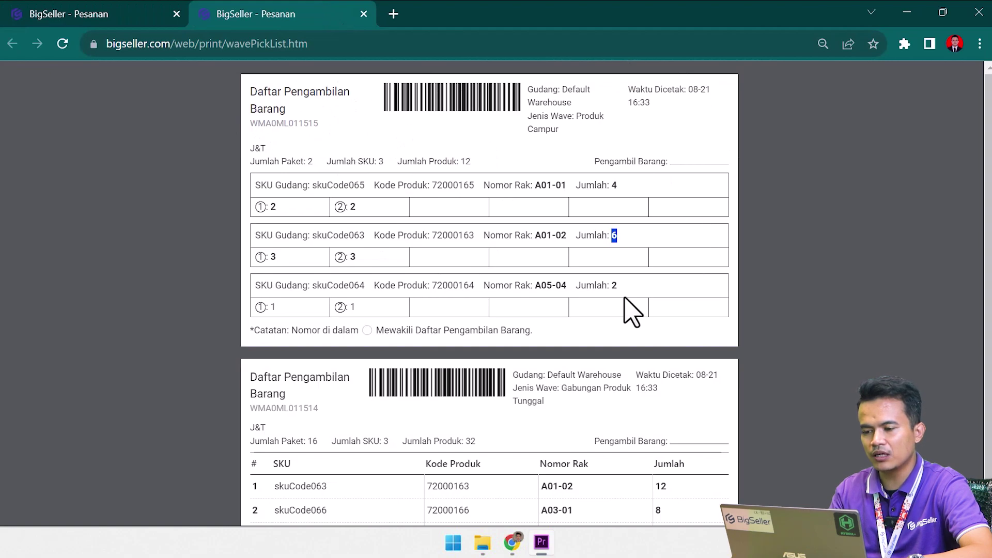
pyautogui.click(119, 14)
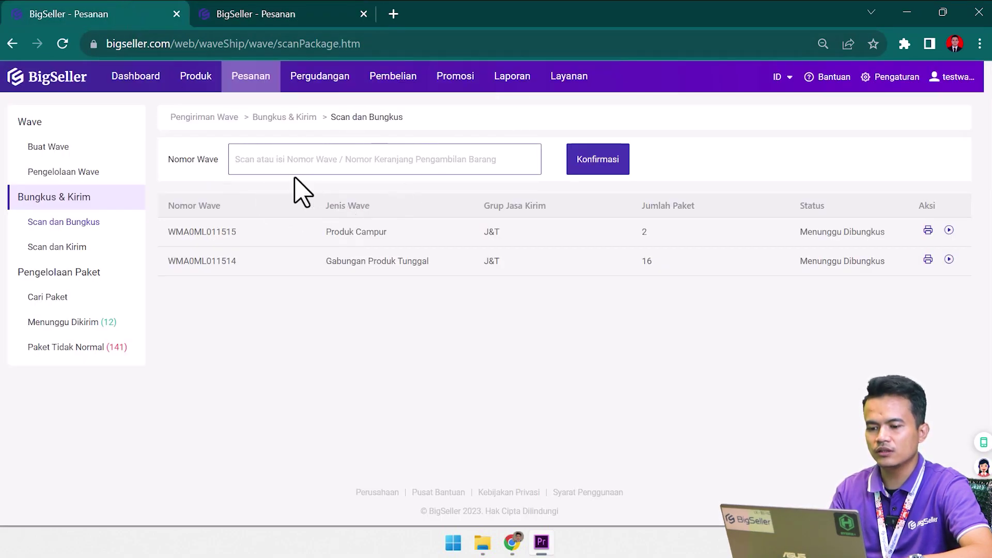
pyautogui.click(285, 16)
pyautogui.doubleClick(294, 124)
pyautogui.hotkey('ctrl', 'c')
pyautogui.click(150, 14)
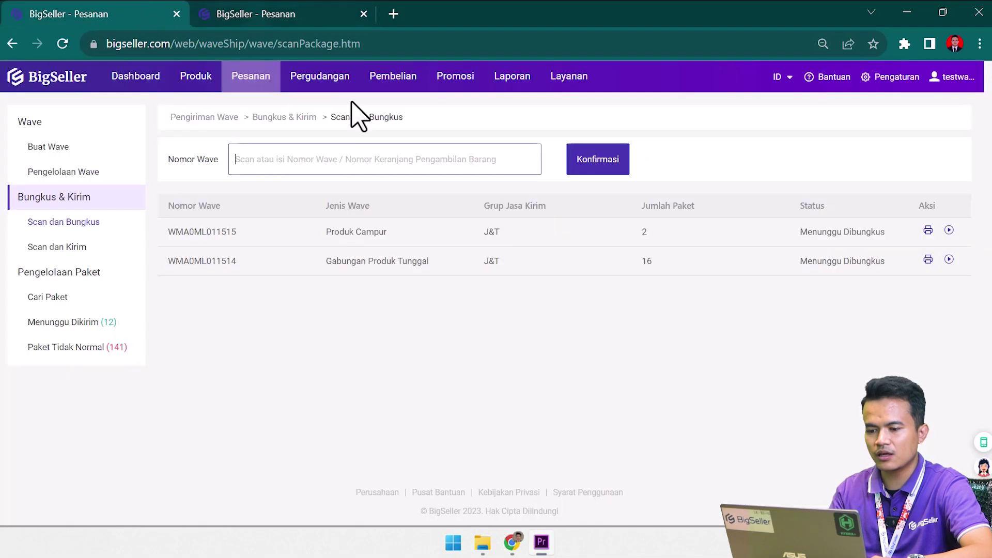
# Paste WMA0ML011515 into Nomor Wave and confirm it to start packing.
pyautogui.click(504, 154)
pyautogui.hotkey('ctrl', 'v')
pyautogui.moveTo(227, 233); pyautogui.dragTo(349, 235)
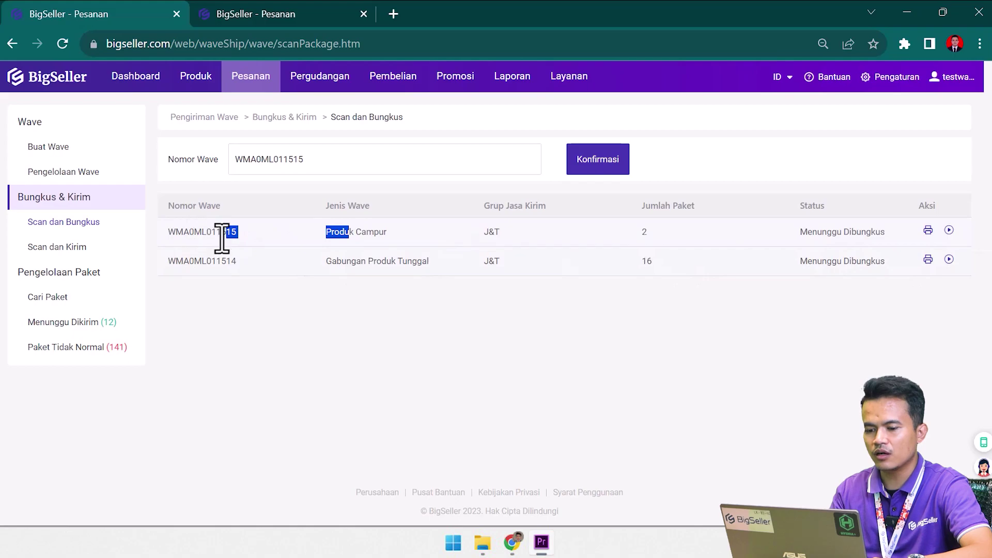
pyautogui.click(332, 164)
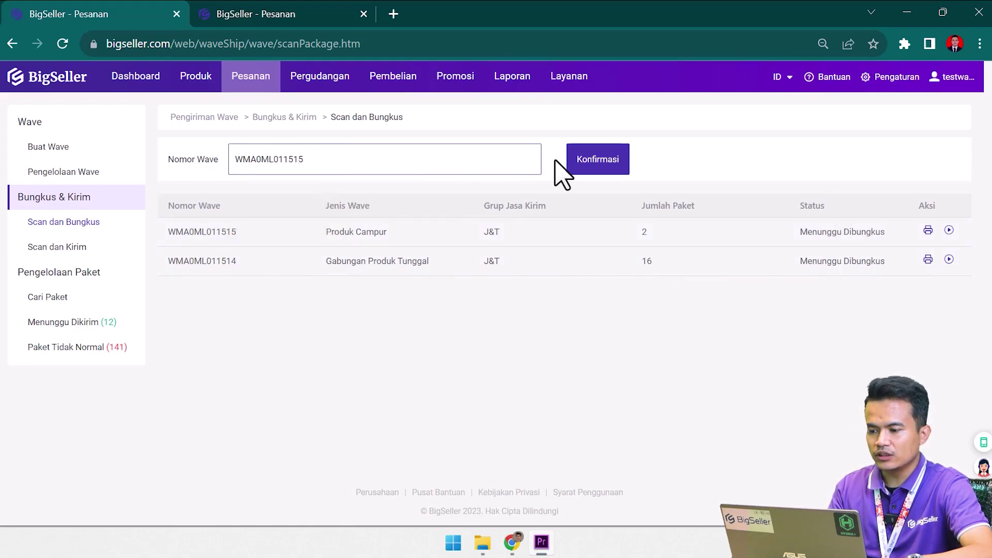
pyautogui.click(611, 173)
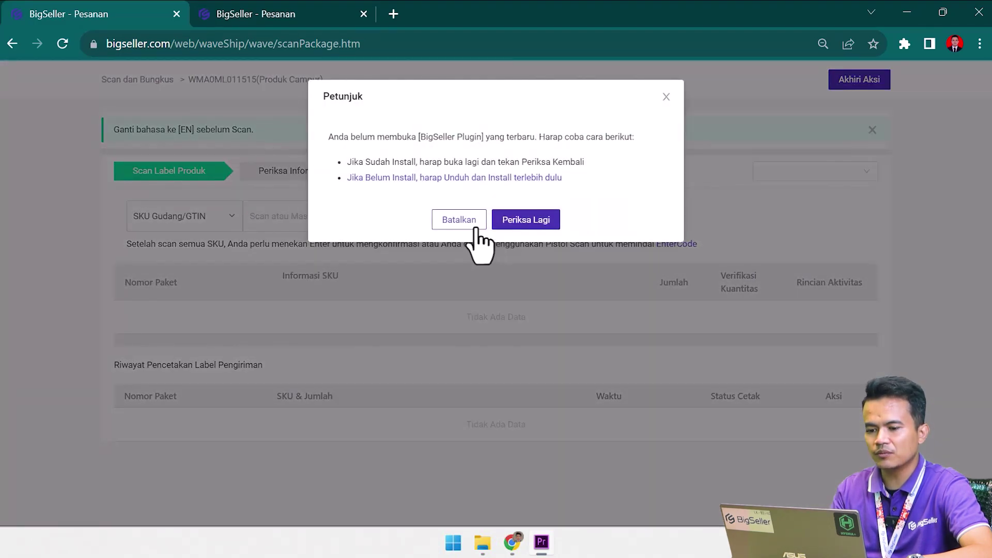
# Dismiss the plugin warning and load the BigSeller site in a new tab.
pyautogui.click(470, 221)
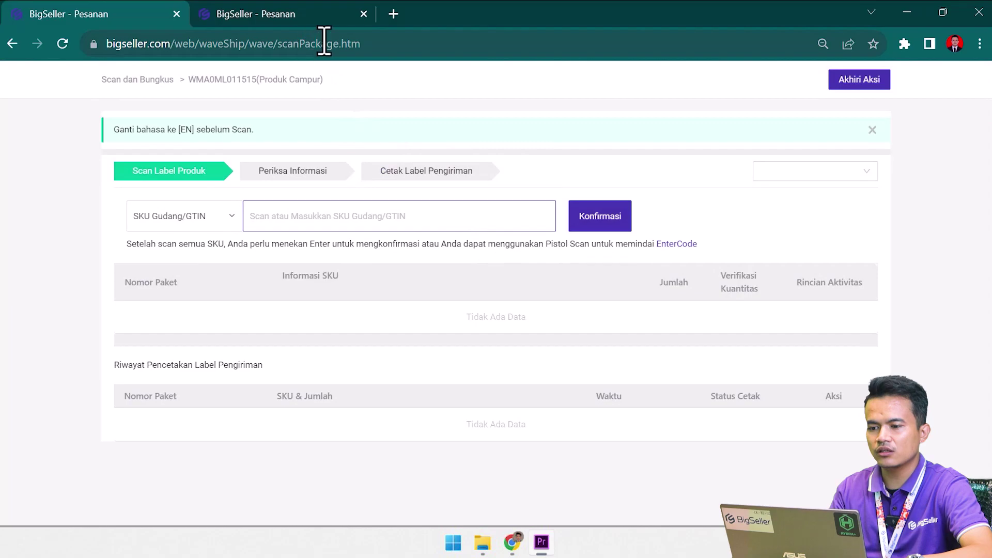
pyautogui.click(393, 14)
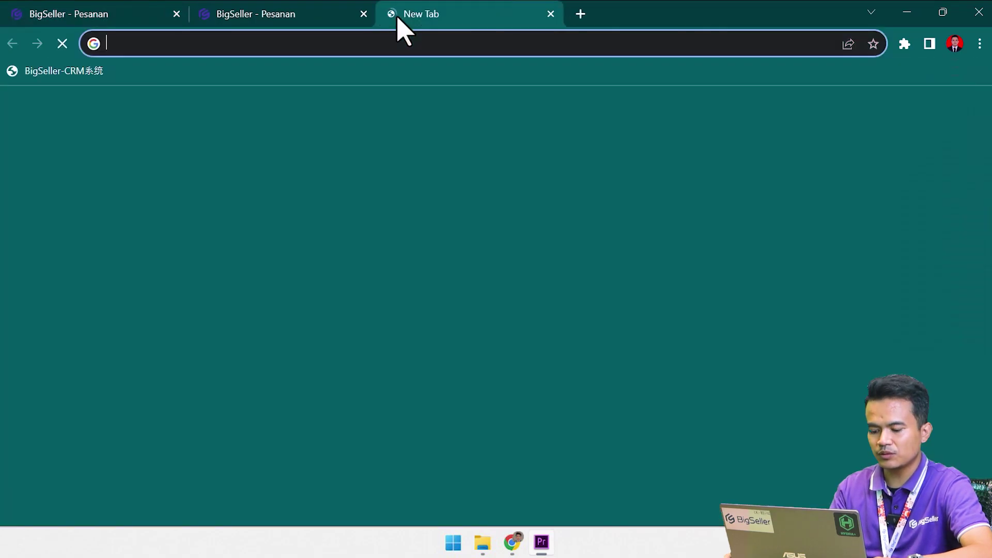
pyautogui.write('bigseller.com')
pyautogui.press('Return')
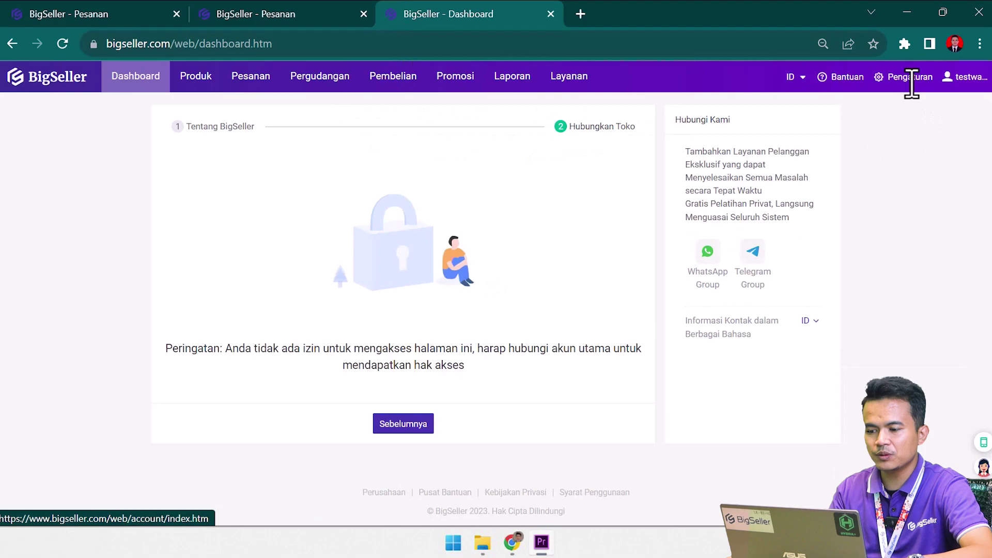
# Check in Pengaturan Wave that mixed-product waves use Scan Label Produk, then return to the pick list.
pyautogui.click(918, 83)
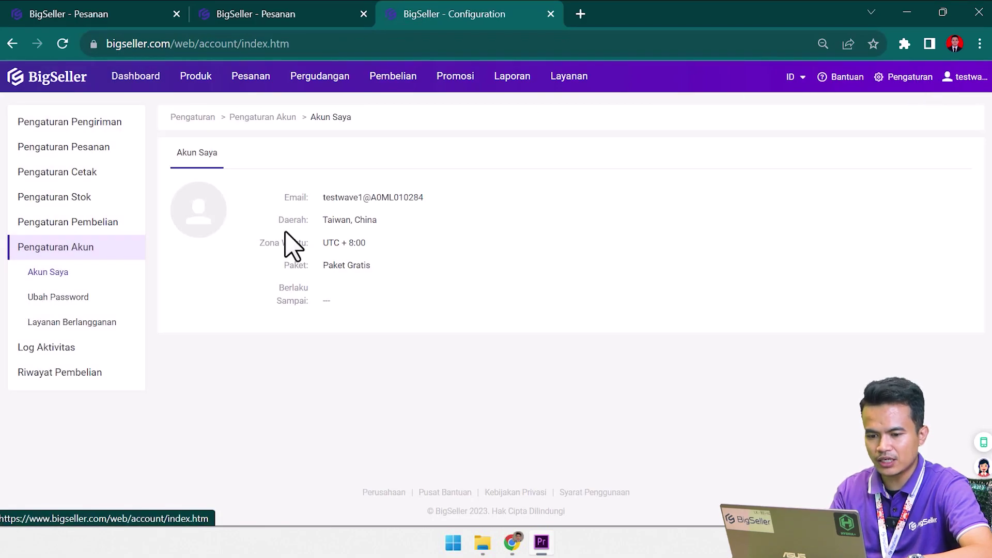
pyautogui.click(80, 149)
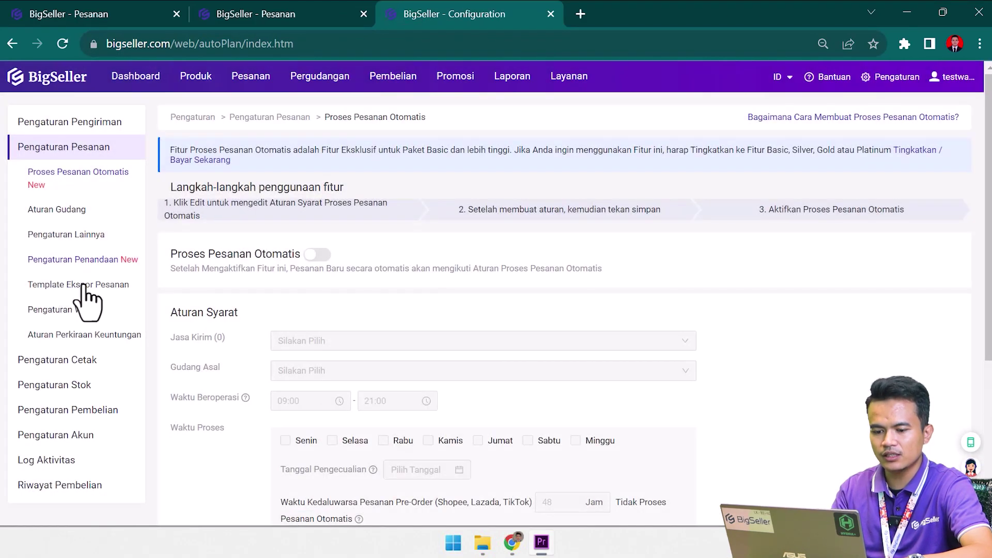
pyautogui.click(88, 311)
pyautogui.scroll(-1, 533, 304)
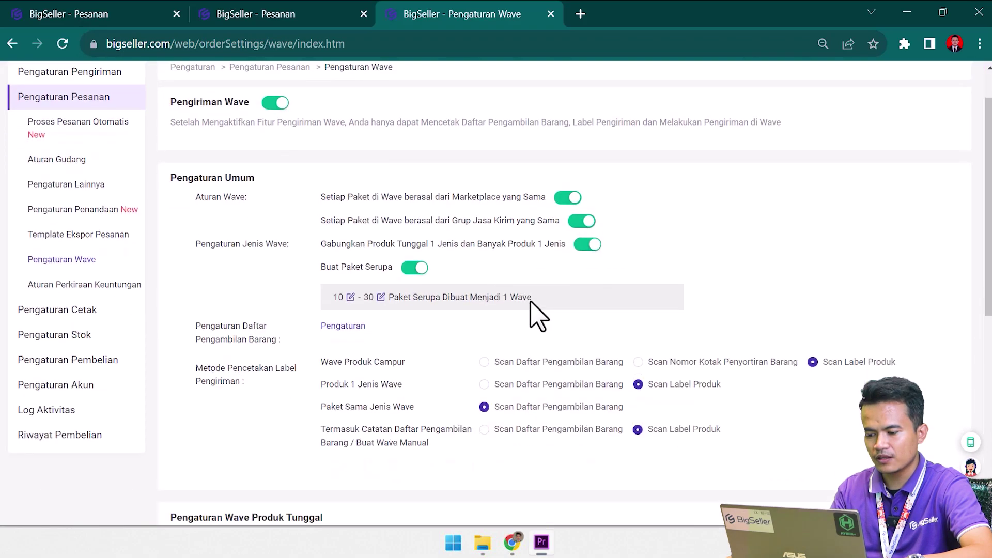
pyautogui.scroll(-3, 531, 302)
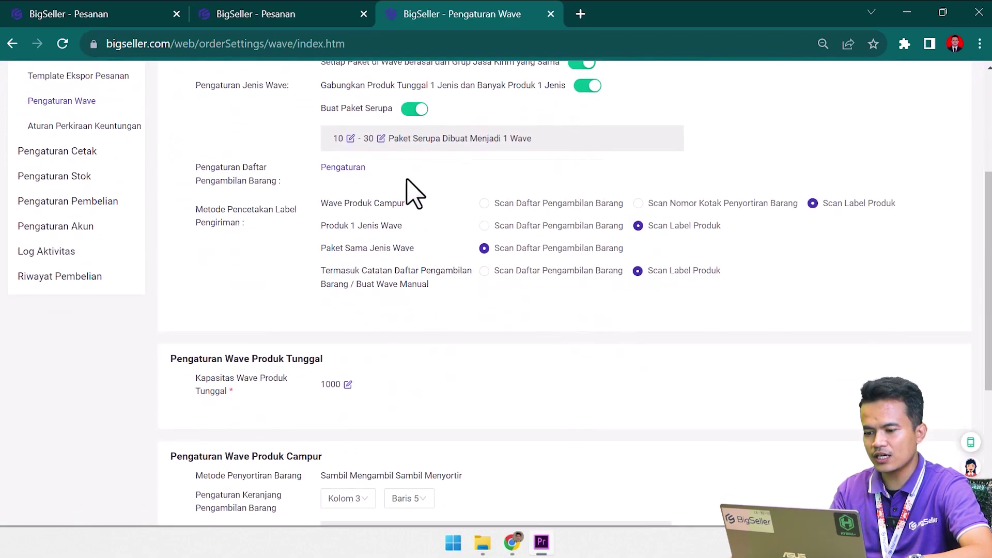
pyautogui.moveTo(522, 204); pyautogui.dragTo(911, 212)
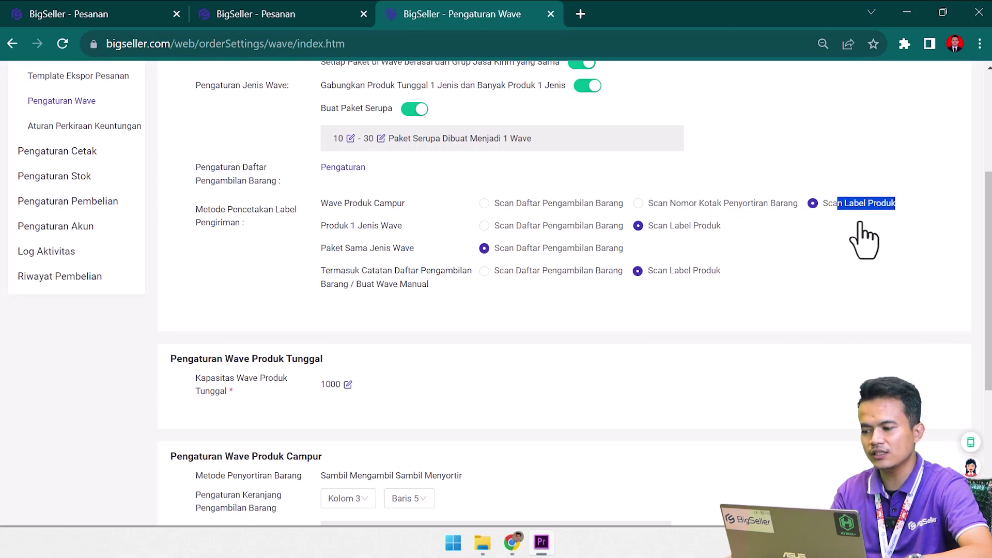
pyautogui.click(102, 12)
pyautogui.click(277, 12)
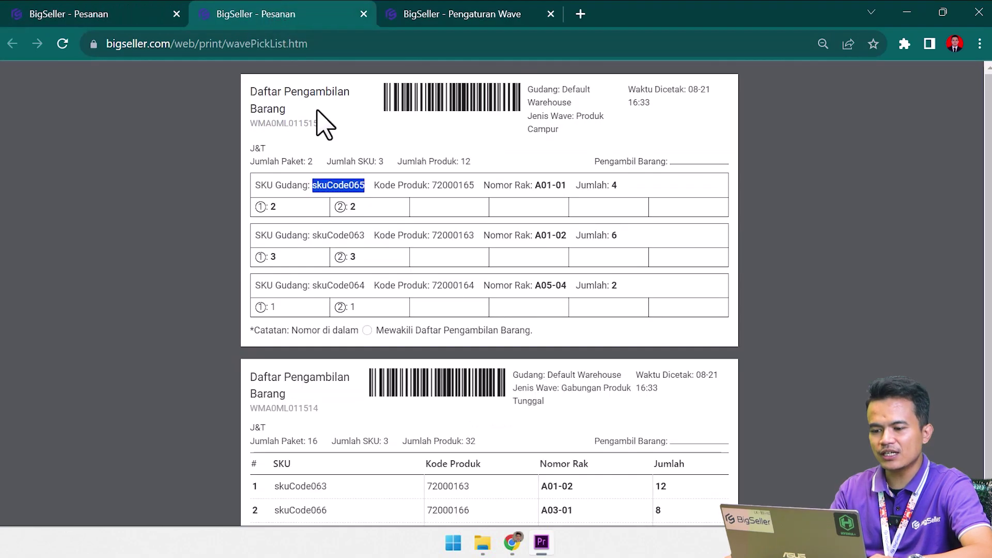
# Scan two units of skuCode065 from the pick list into the SKU field.
pyautogui.click(146, 9)
pyautogui.click(312, 223)
pyautogui.click(262, 14)
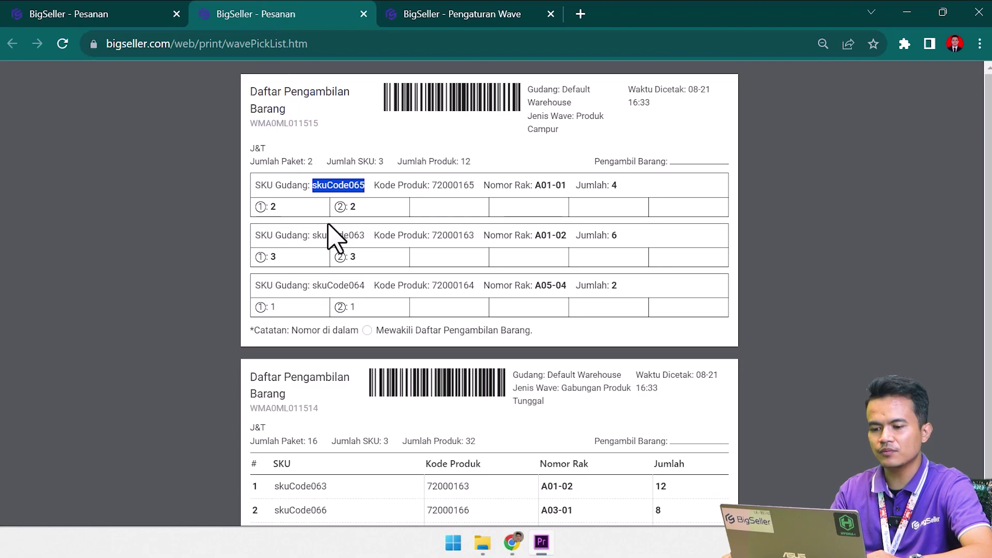
pyautogui.click(328, 189)
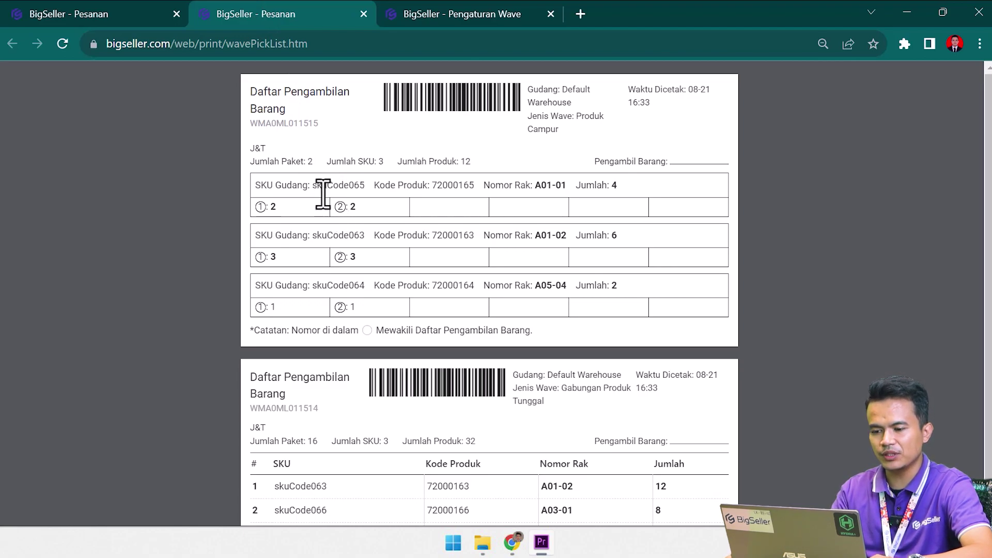
pyautogui.moveTo(313, 188); pyautogui.dragTo(368, 190)
pyautogui.hotkey('ctrl', 'c')
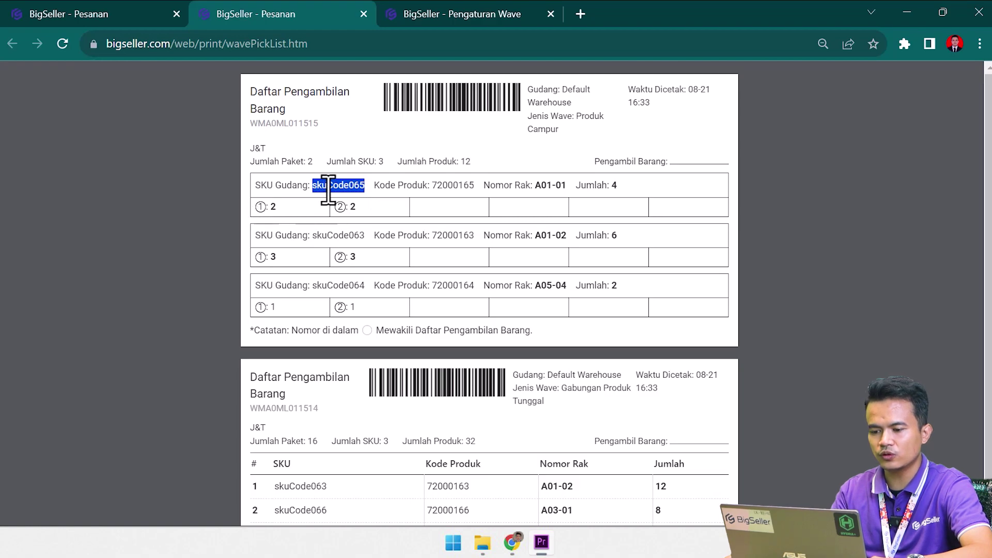
pyautogui.click(100, 13)
pyautogui.hotkey('ctrl', 'v')
pyautogui.press('Return')
pyautogui.hotkey('ctrl', 'v')
pyautogui.press('Return')
# Scan three units of skuCode063 into the SKU field.
pyautogui.click(287, 12)
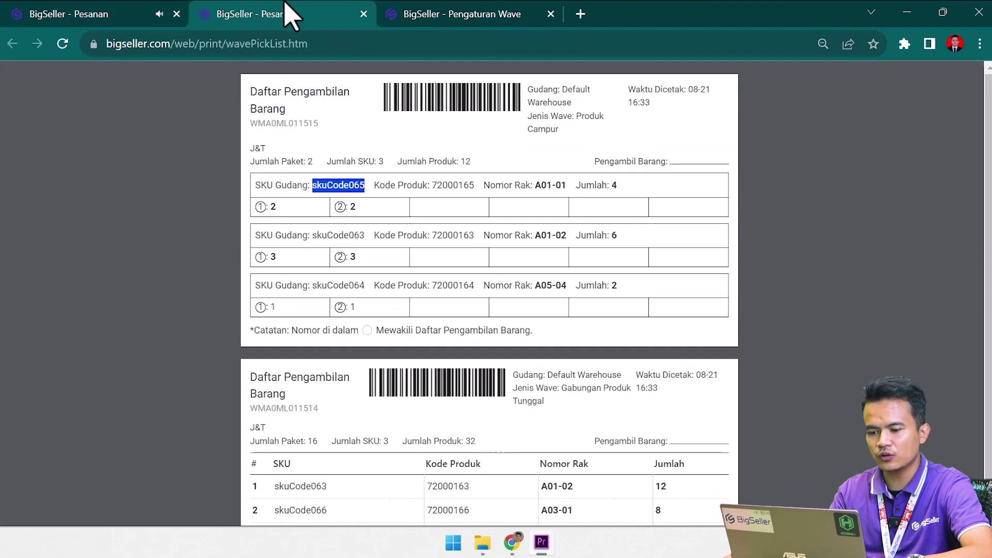
pyautogui.moveTo(313, 235); pyautogui.dragTo(365, 236)
pyautogui.hotkey('ctrl', 'c')
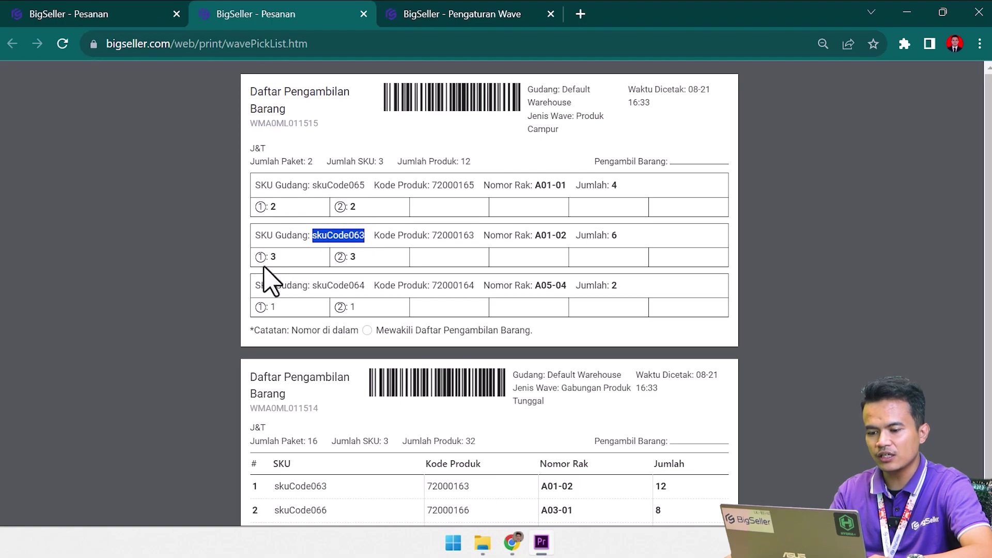
pyautogui.click(44, 13)
pyautogui.click(364, 206)
pyautogui.hotkey('ctrl', 'v')
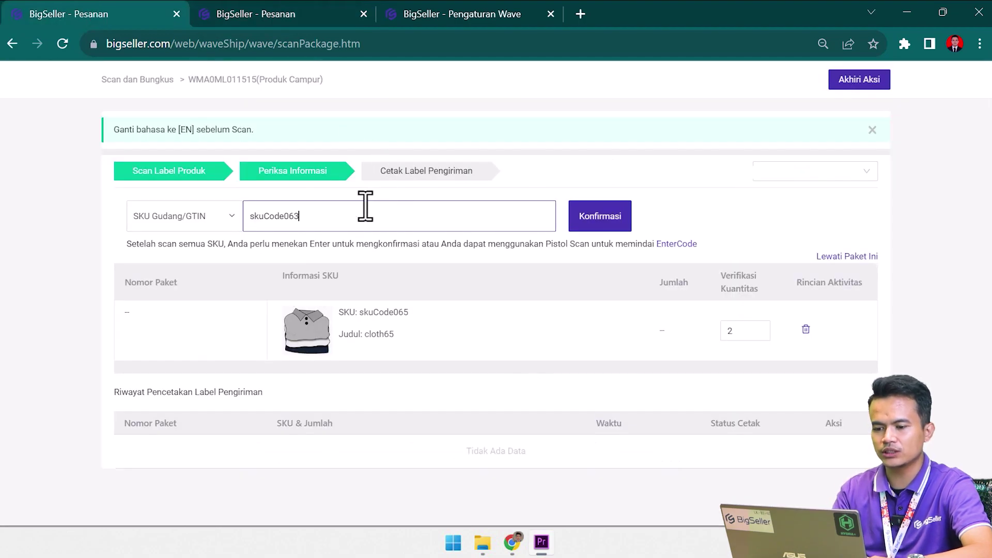
pyautogui.press('Return')
pyautogui.hotkey('ctrl', 'v')
pyautogui.press('Return')
pyautogui.hotkey('ctrl', 'v')
pyautogui.press('Return')
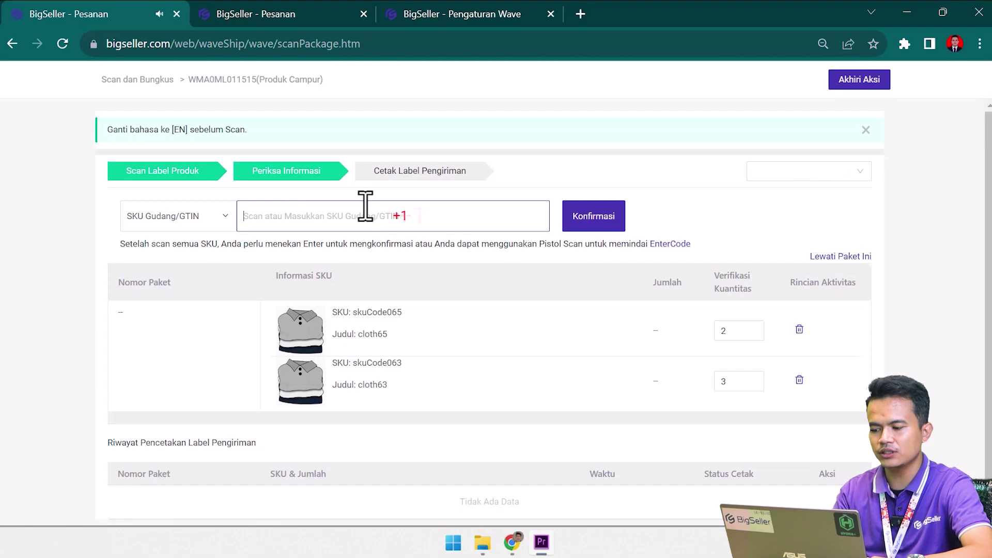
# Scan one unit of skuCode064 into the SKU field.
pyautogui.click(255, 15)
pyautogui.moveTo(313, 286); pyautogui.dragTo(365, 287)
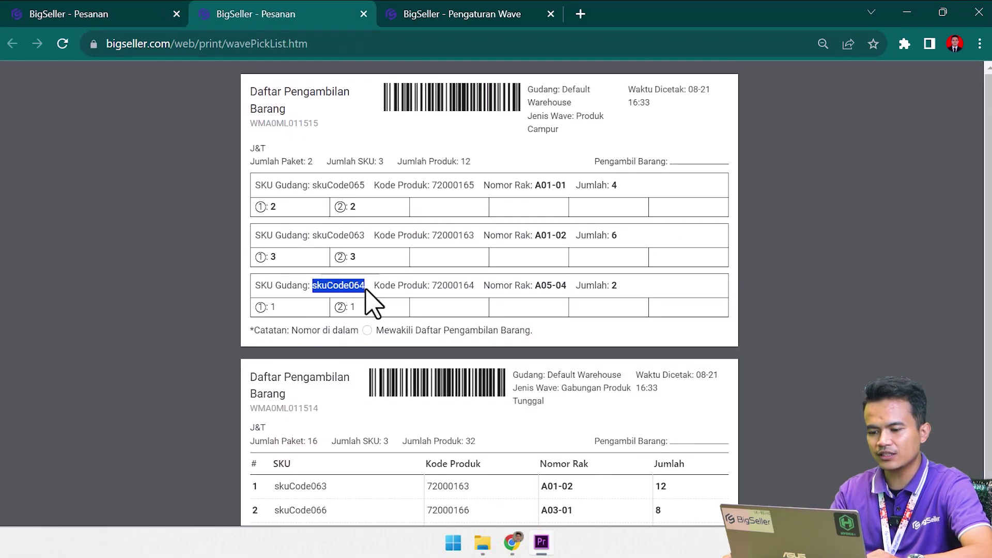
pyautogui.hotkey('ctrl', 'c')
pyautogui.click(103, 14)
pyautogui.click(378, 216)
pyautogui.hotkey('ctrl', 'v')
pyautogui.press('Return')
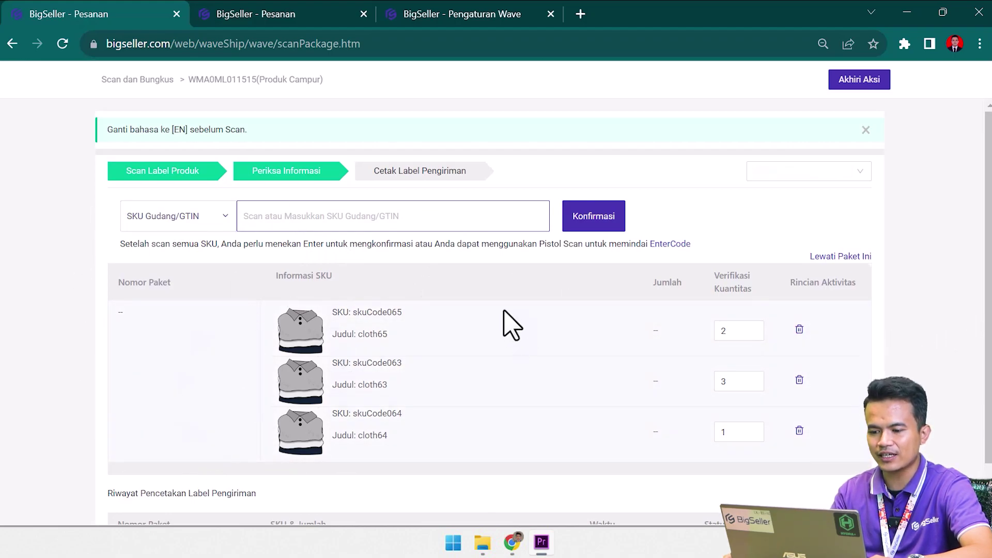
# Confirm the scanned items and submit them to match a package.
pyautogui.scroll(-1, 461, 310)
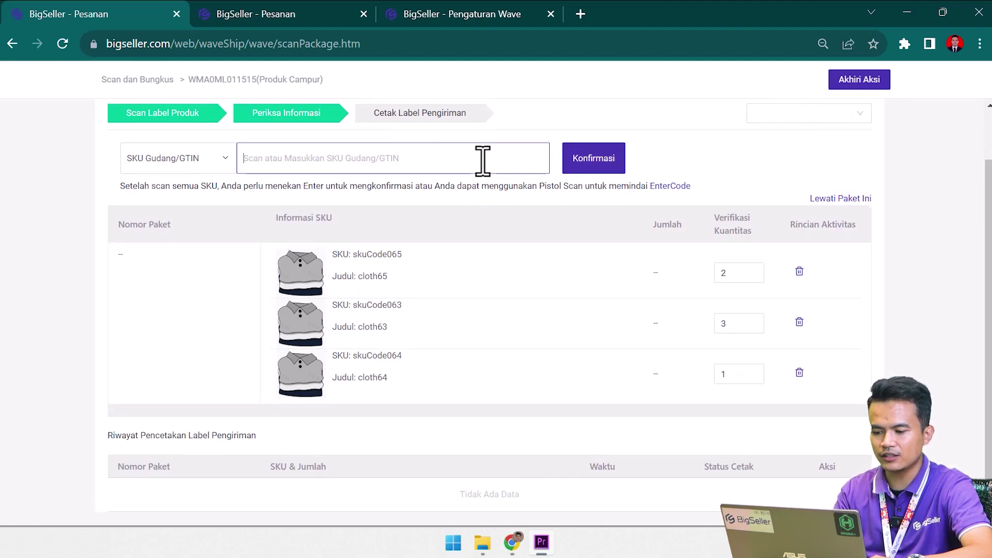
pyautogui.press('Return')
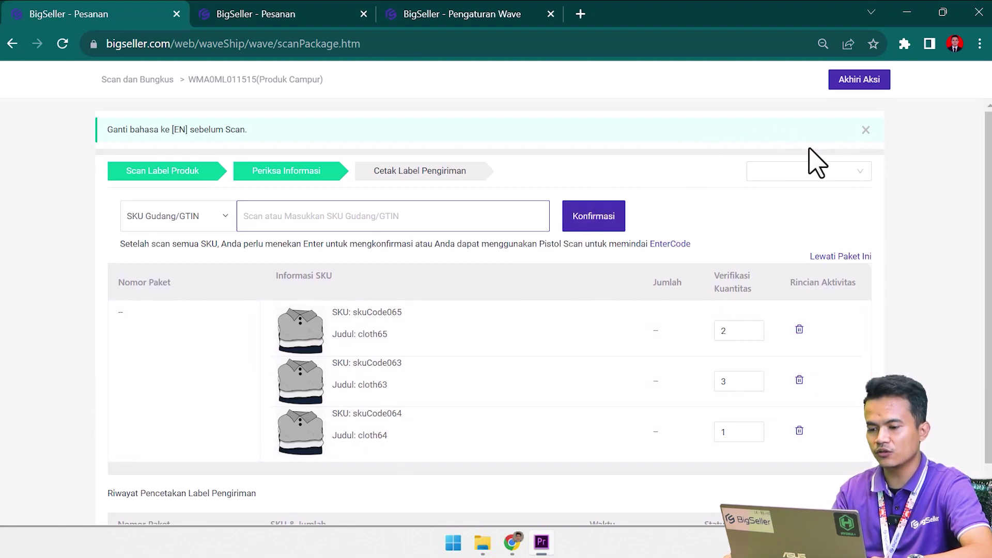
pyautogui.scroll(-1, 813, 161)
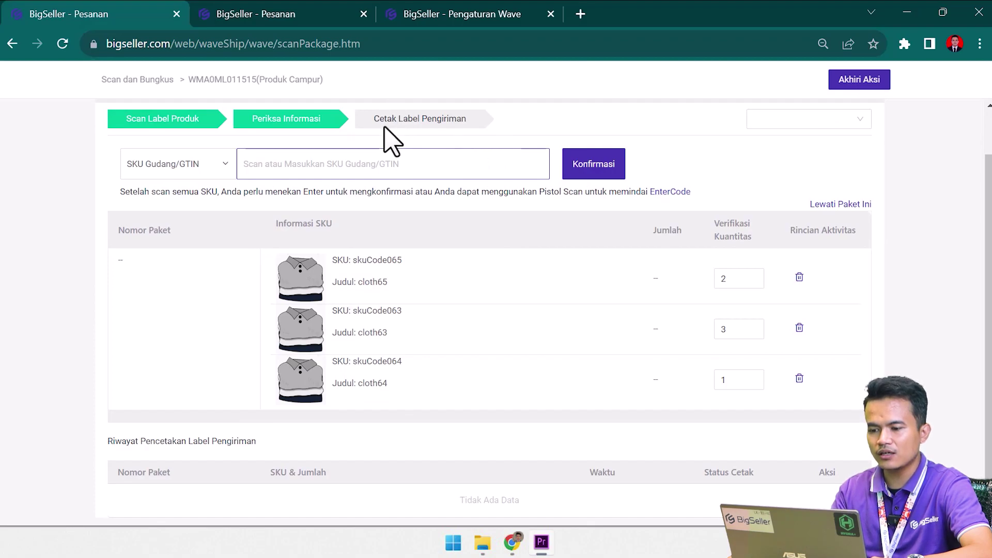
pyautogui.scroll(-1, 465, 377)
pyautogui.moveTo(111, 436); pyautogui.dragTo(215, 436)
pyautogui.click(286, 431)
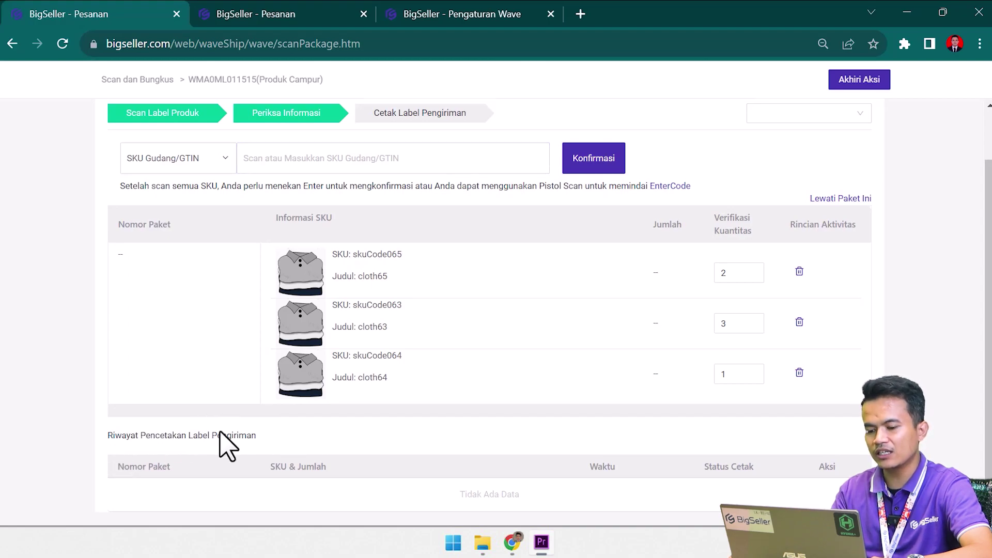
pyautogui.scroll(1, 467, 451)
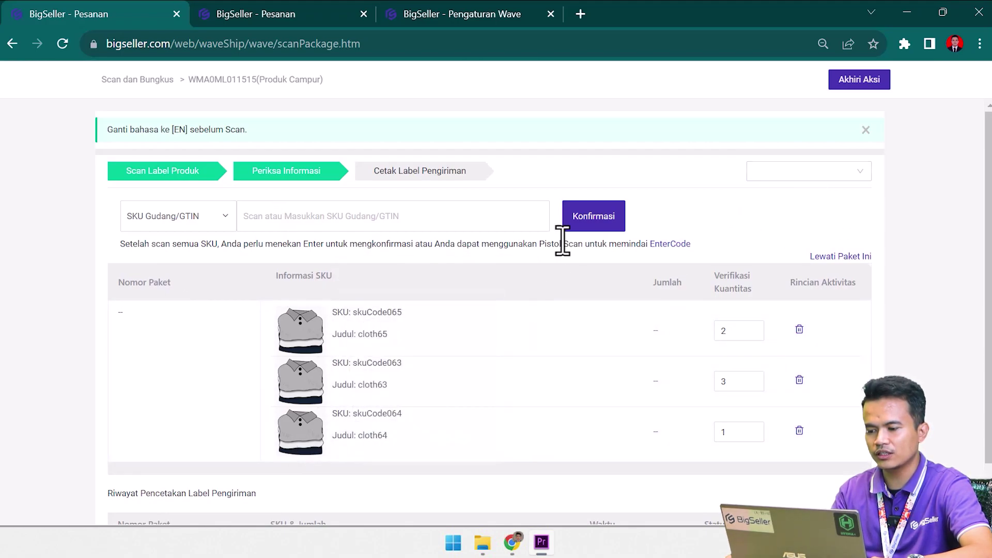
pyautogui.click(494, 215)
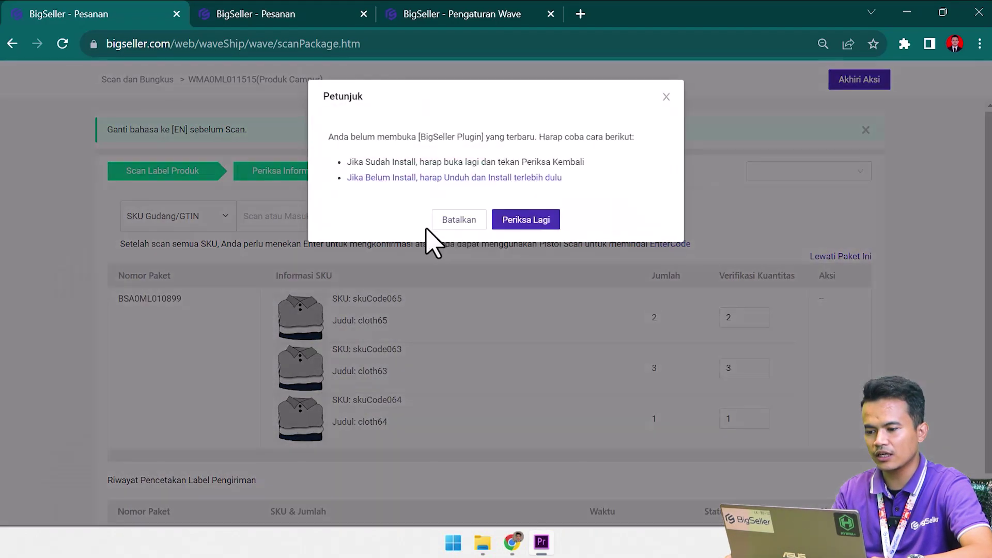
# Dismiss the plugin prompt and check the printer list, which is empty.
pyautogui.click(467, 226)
pyautogui.scroll(-1, 361, 288)
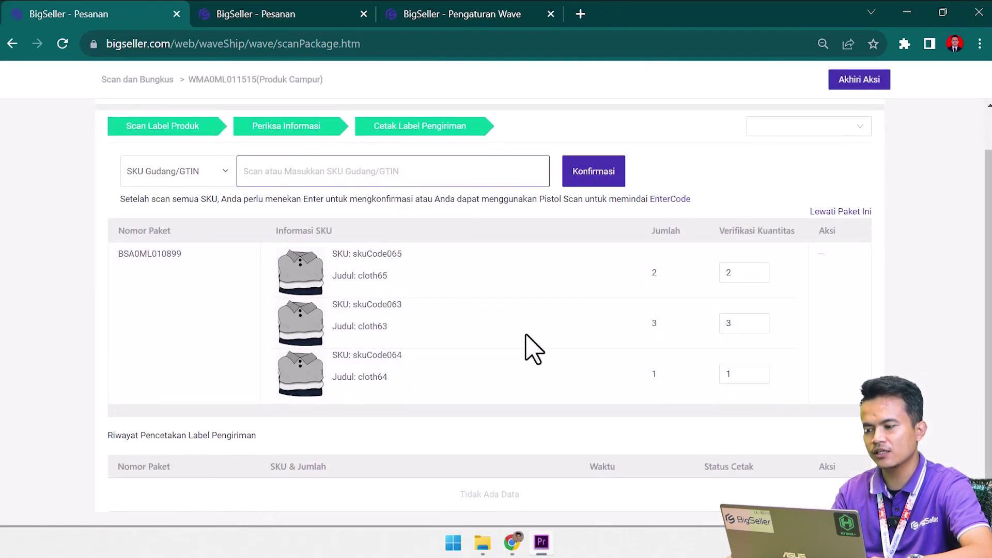
pyautogui.click(858, 129)
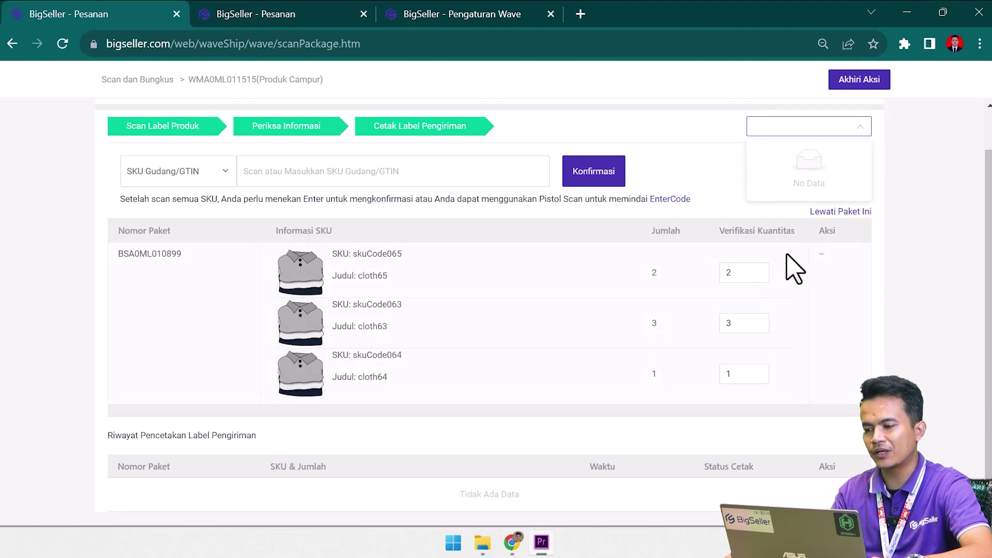
pyautogui.click(781, 126)
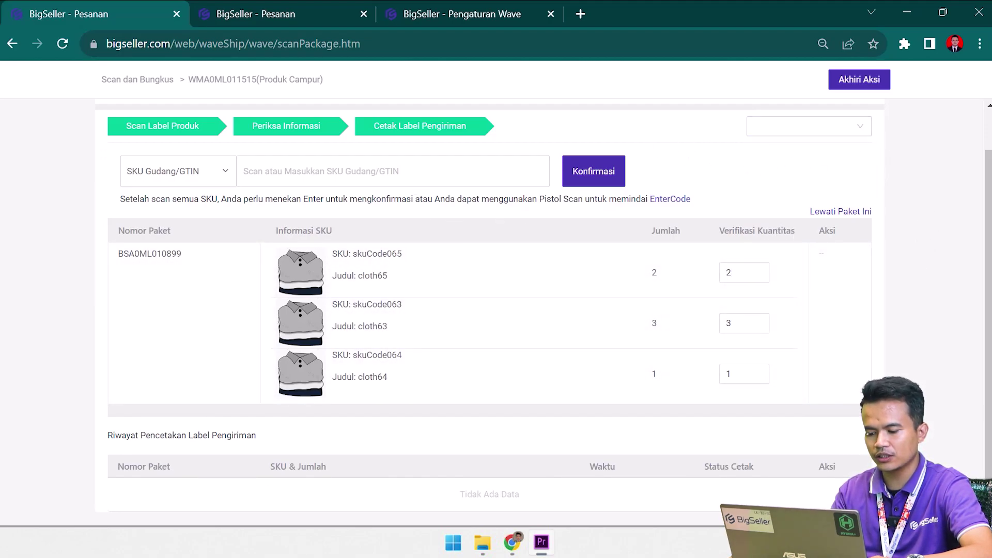
# Launch BigSeller Plugin from Windows search and recheck the printer list.
pyautogui.press('super')
pyautogui.write('plug')
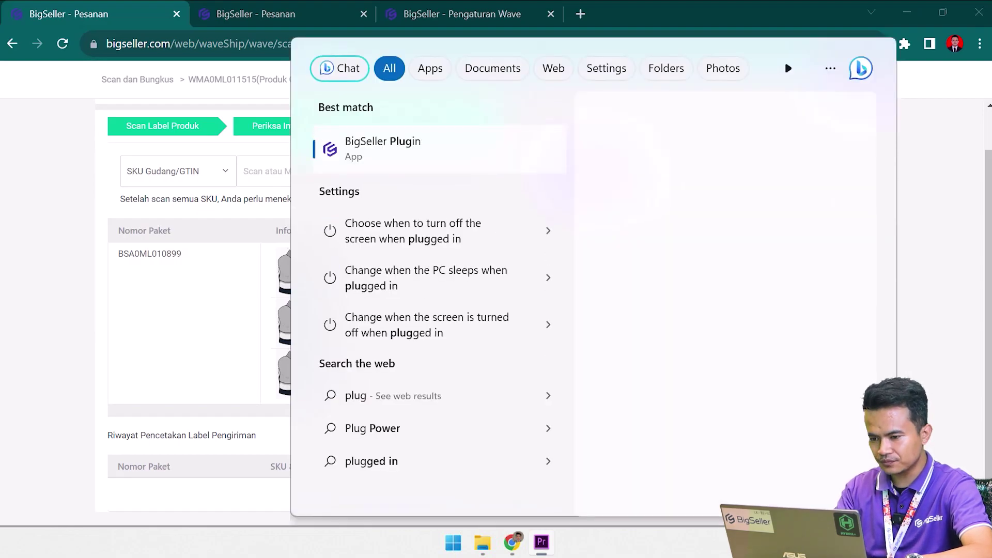
pyautogui.press('Escape')
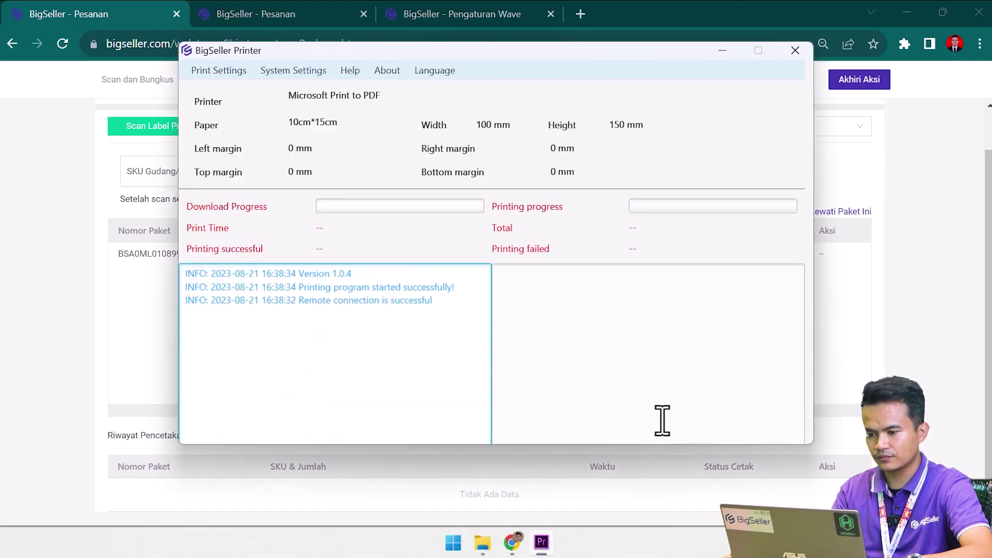
pyautogui.click(798, 129)
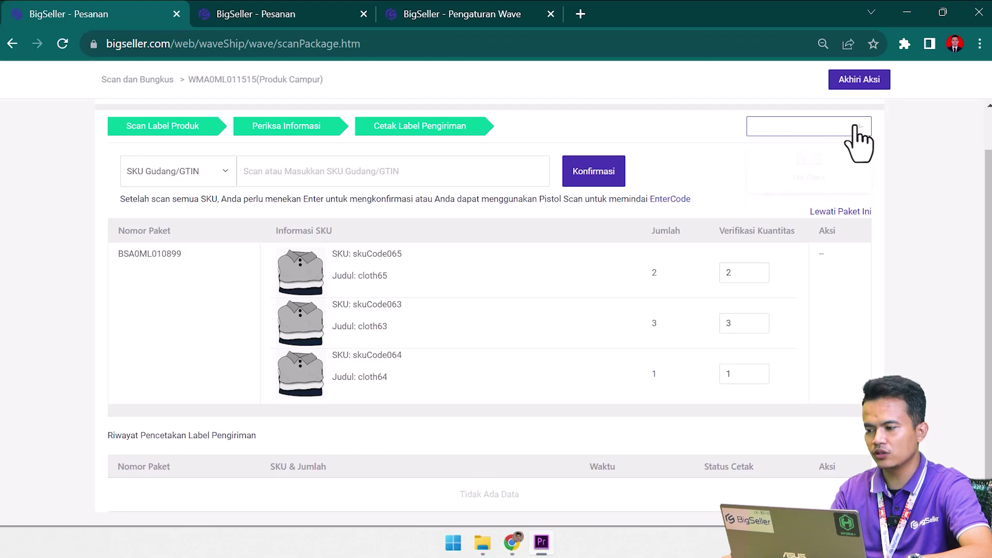
# Reload the scanning page and reopen wave WMA0ML011515.
pyautogui.click(62, 43)
pyautogui.click(549, 141)
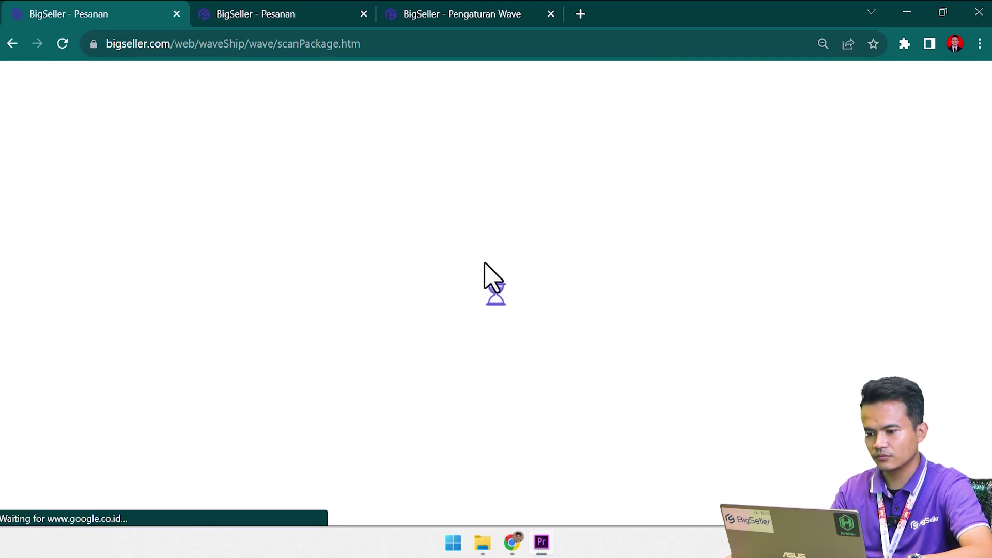
pyautogui.write('WMA0ML011515')
pyautogui.press('Return')
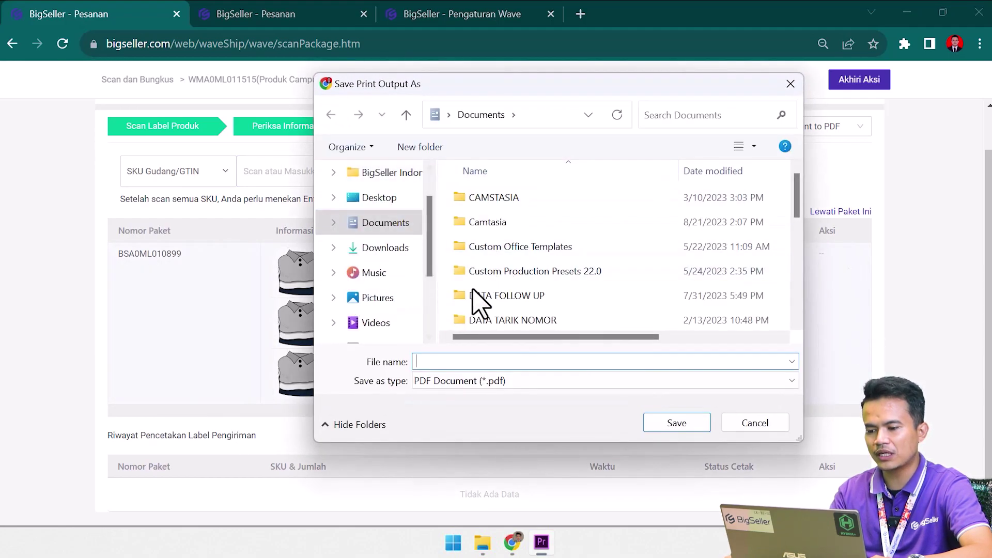
# Save the shipping label PDF in Downloads with file name 1.
pyautogui.click(397, 253)
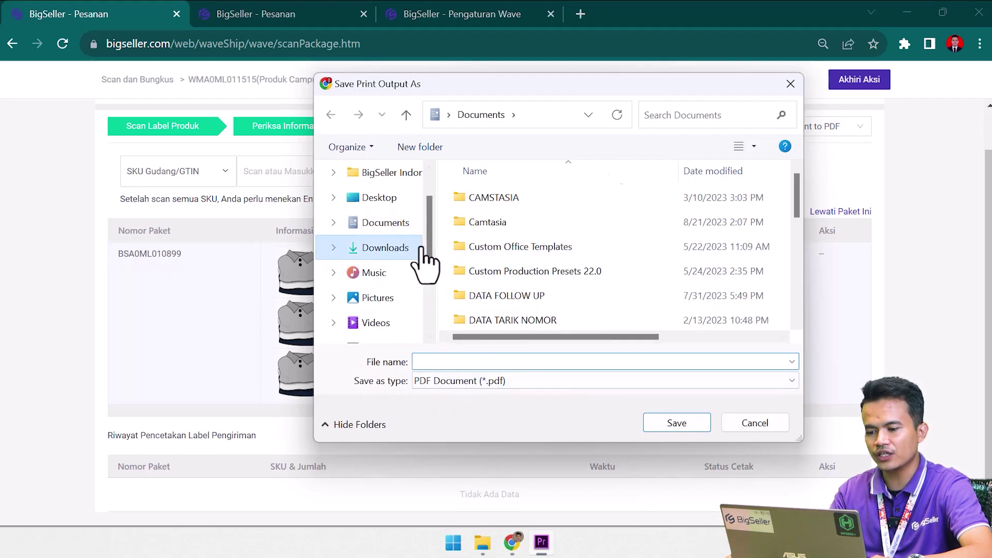
pyautogui.click(521, 362)
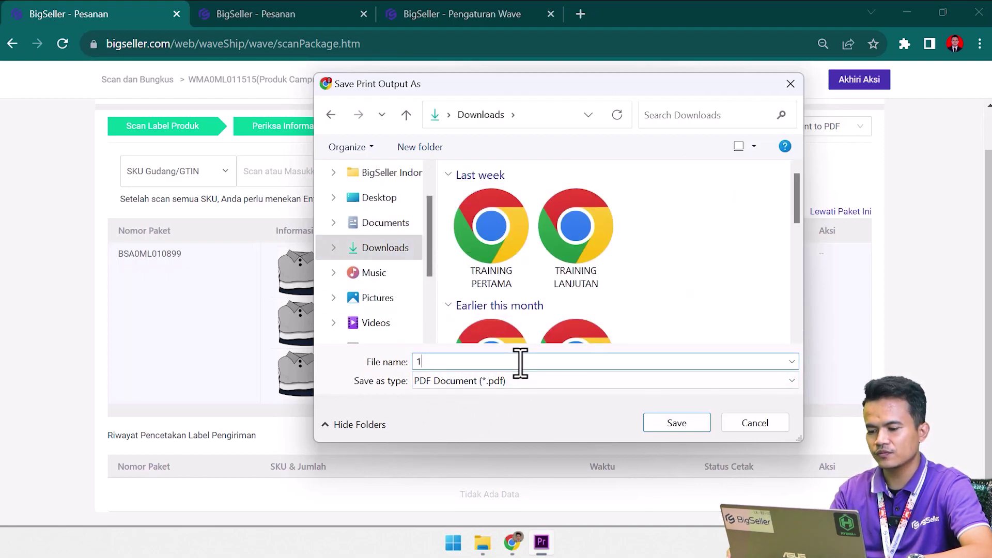
pyautogui.press('Return')
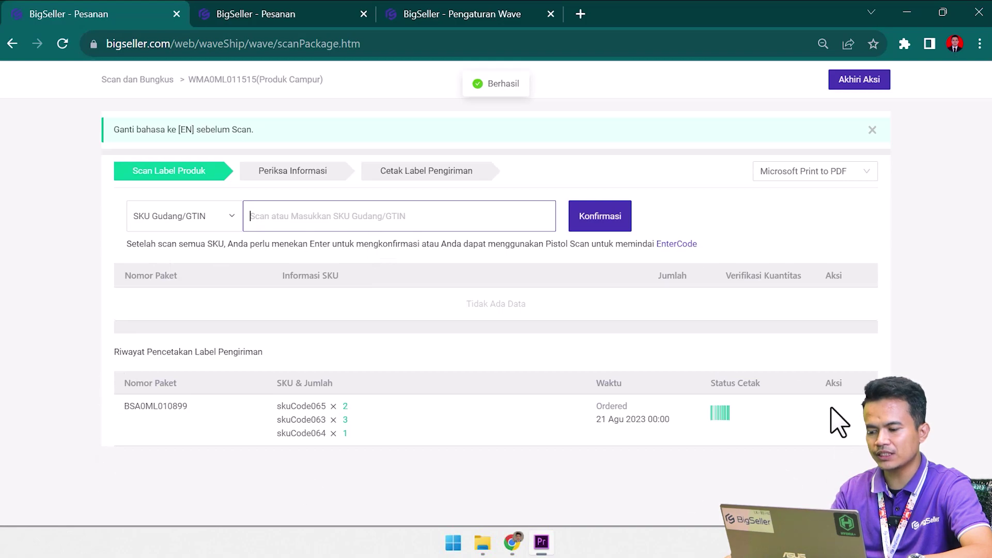
# Scan one unit of skuCode065 for the second package.
pyautogui.moveTo(112, 352); pyautogui.dragTo(214, 345)
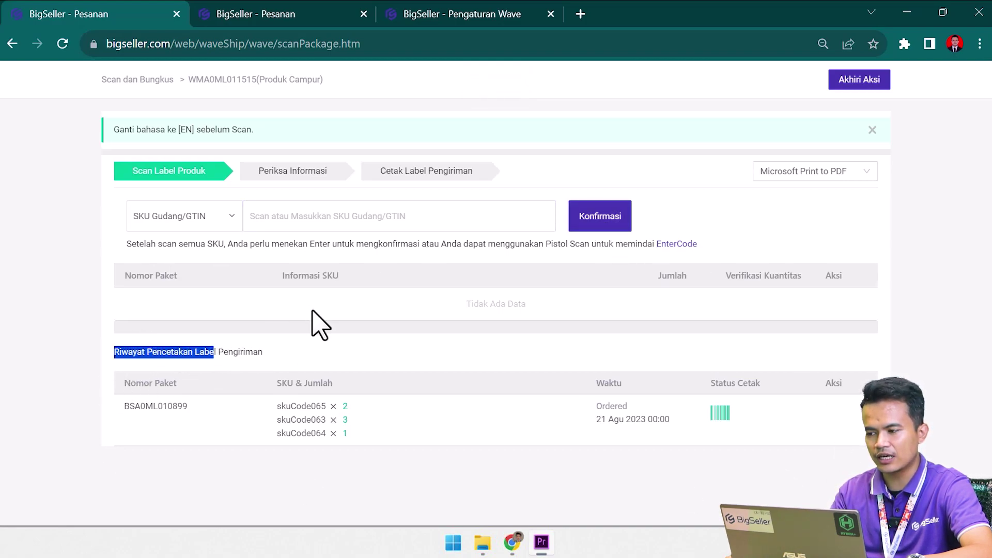
pyautogui.click(298, 13)
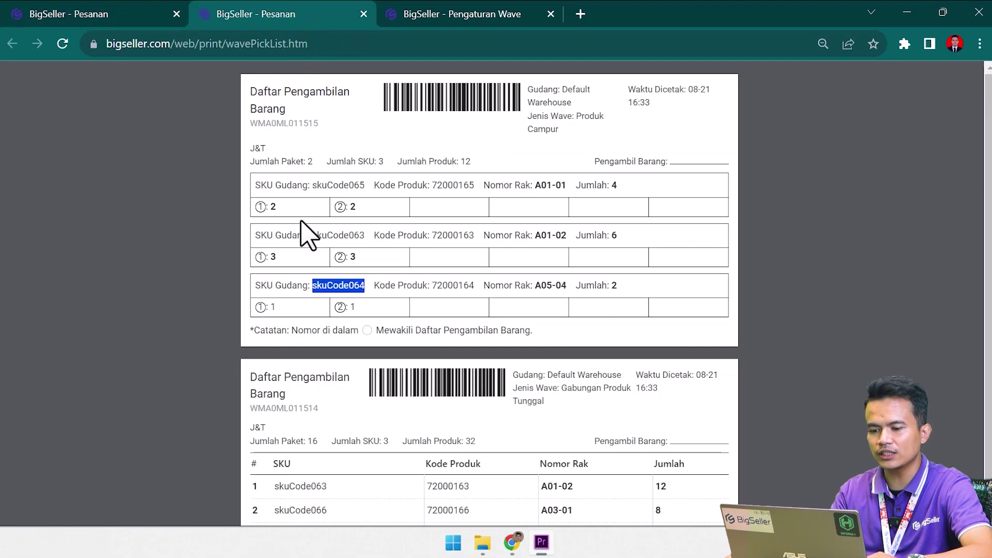
pyautogui.click(316, 192)
pyautogui.moveTo(316, 192); pyautogui.dragTo(367, 204)
pyautogui.hotkey('ctrl', 'c')
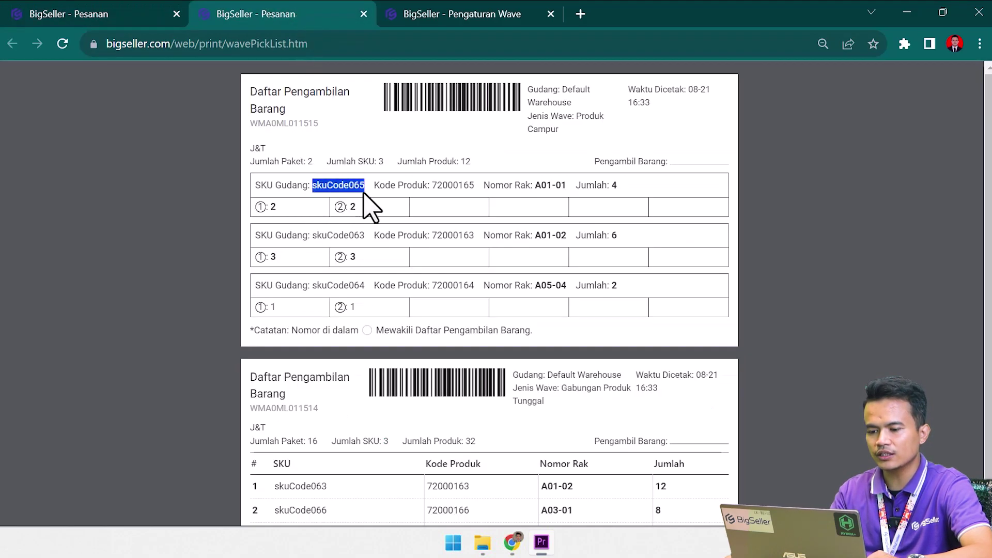
pyautogui.click(132, 16)
pyautogui.click(386, 215)
pyautogui.hotkey('ctrl', 'v')
pyautogui.press('Return')
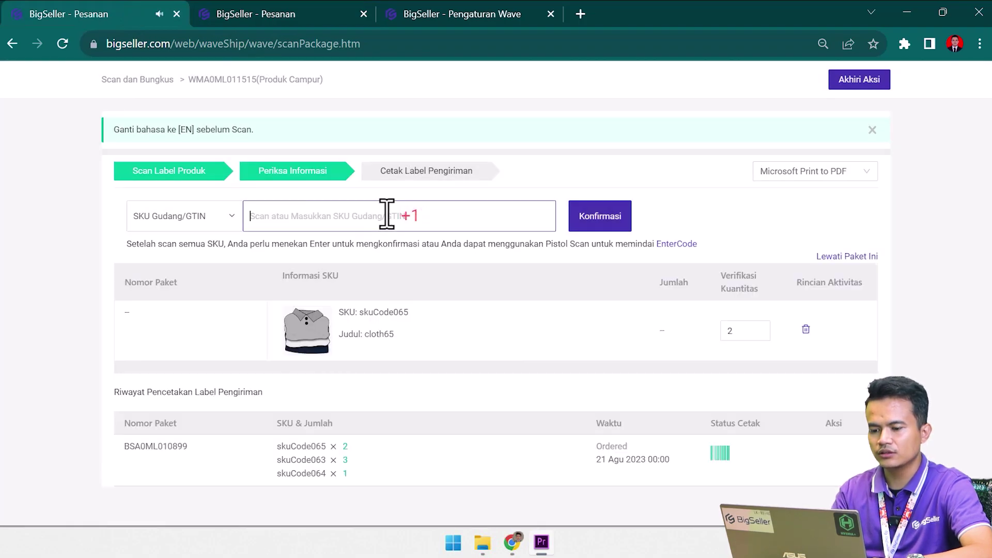
# Scan three units of skuCode063 for the second package.
pyautogui.click(308, 12)
pyautogui.moveTo(312, 236); pyautogui.dragTo(381, 230)
pyautogui.hotkey('ctrl', 'c')
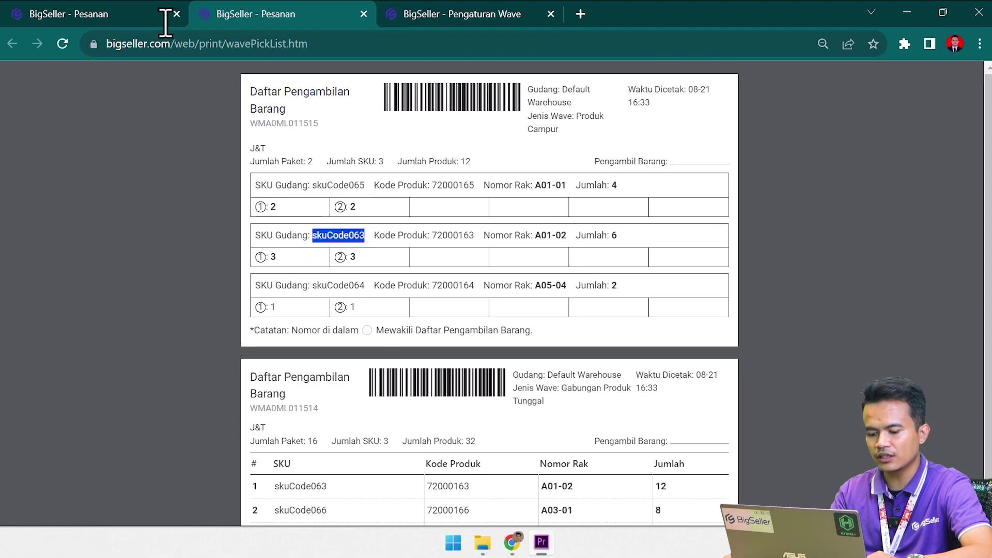
pyautogui.click(121, 14)
pyautogui.hotkey('ctrl', 'v')
pyautogui.press('Return')
pyautogui.hotkey('ctrl', 'v')
pyautogui.press('Return')
pyautogui.hotkey('ctrl', 'v')
pyautogui.press('Return')
# Scan one unit of skuCode064 and finish the SKU check.
pyautogui.click(338, 14)
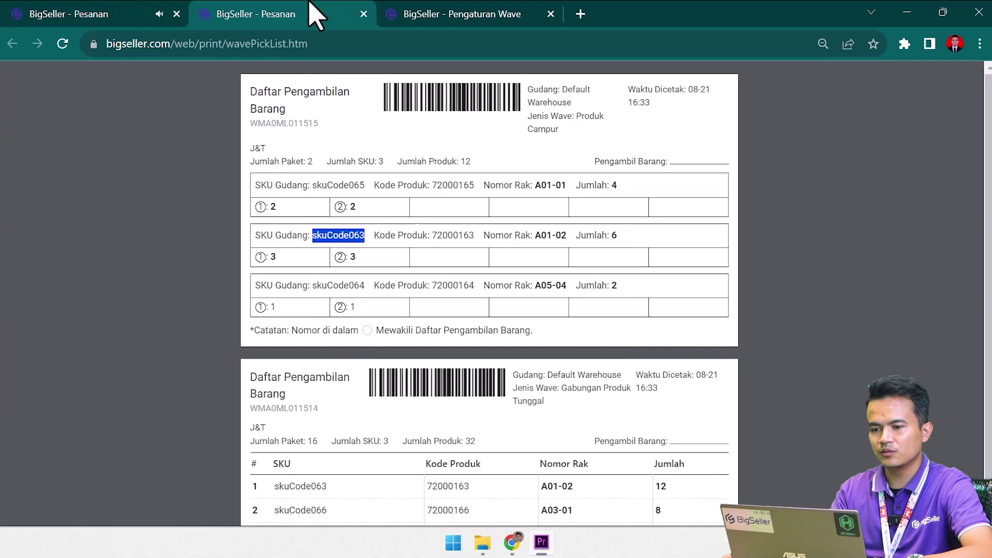
pyautogui.click(315, 285)
pyautogui.moveTo(313, 285); pyautogui.dragTo(368, 287)
pyautogui.hotkey('ctrl', 'c')
pyautogui.click(106, 14)
pyautogui.hotkey('ctrl', 'v')
pyautogui.press('Return')
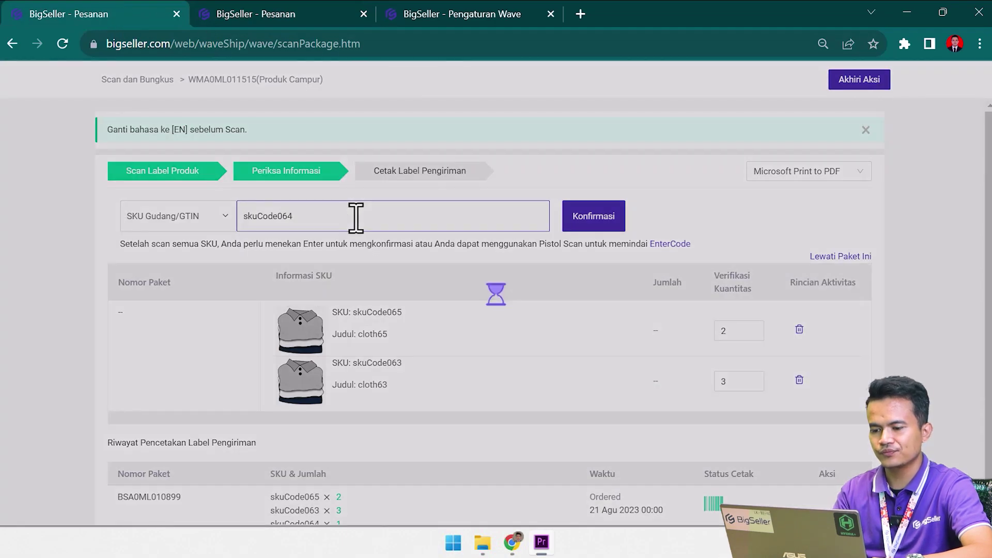
pyautogui.press('Return')
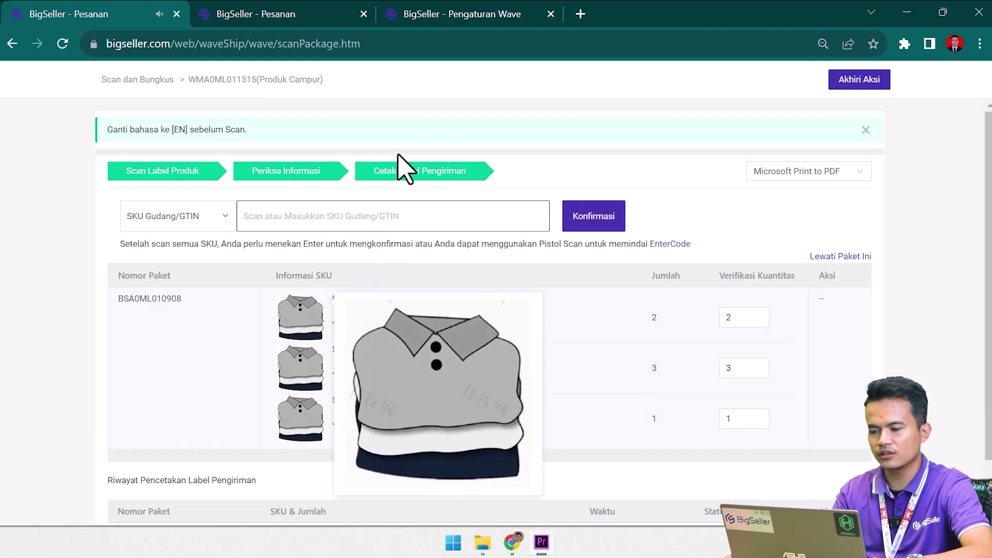
# Save the second shipping label as PDF file 1 and verify the package count on the pick list.
pyautogui.write('1')
pyautogui.click(690, 428)
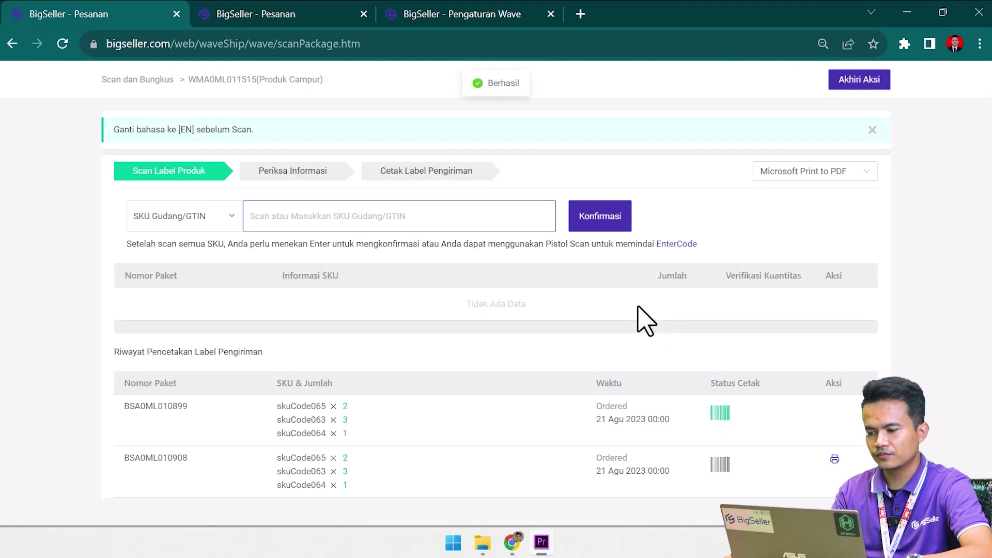
pyautogui.click(310, 12)
pyautogui.moveTo(260, 161); pyautogui.dragTo(345, 162)
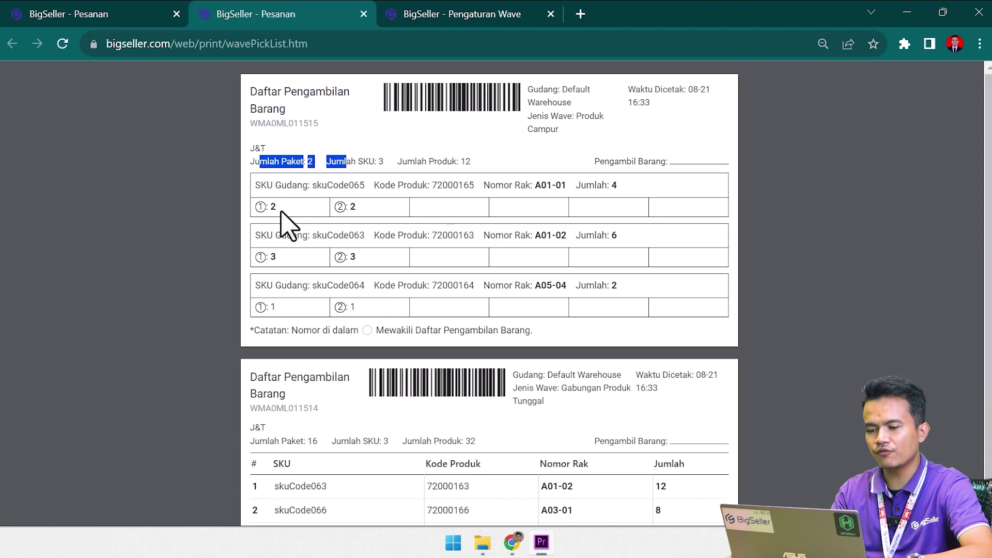
pyautogui.click(126, 12)
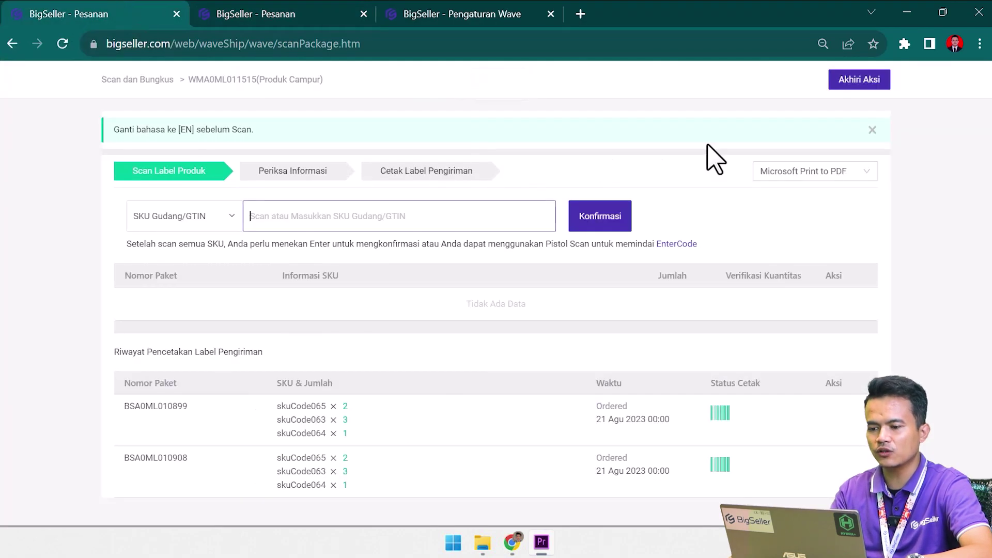
# End the packing session for wave WMA0ML011515 via Akhiri Aksi and confirm.
pyautogui.click(873, 80)
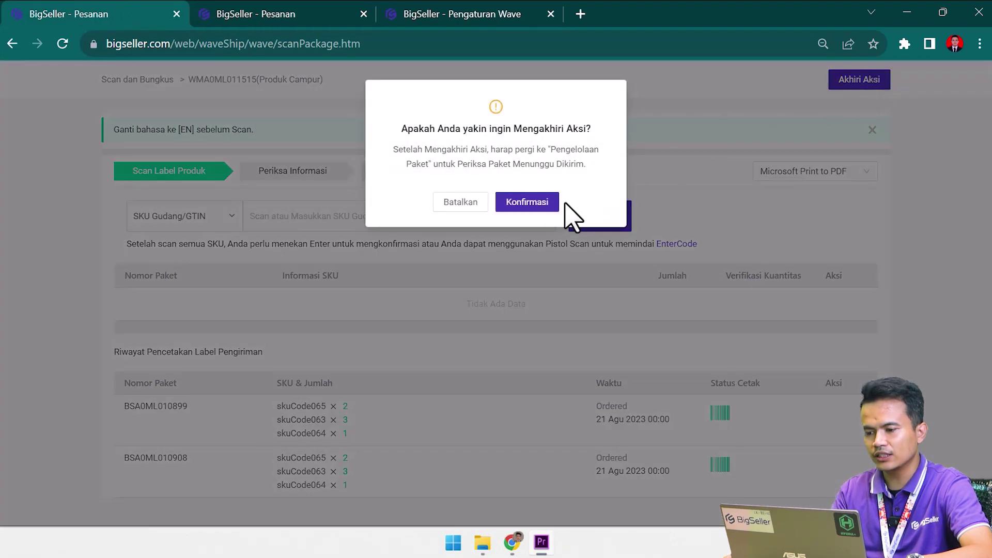
pyautogui.click(546, 208)
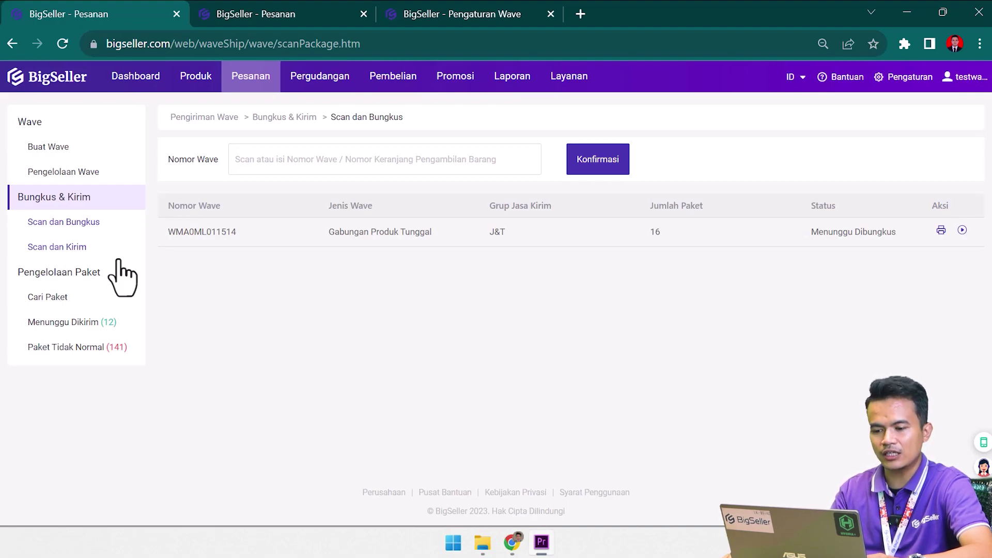
# Open Scan dan Kirim in a new tab, then view Menunggu Dikirim packages in the first tab.
pyautogui.click(60, 251)
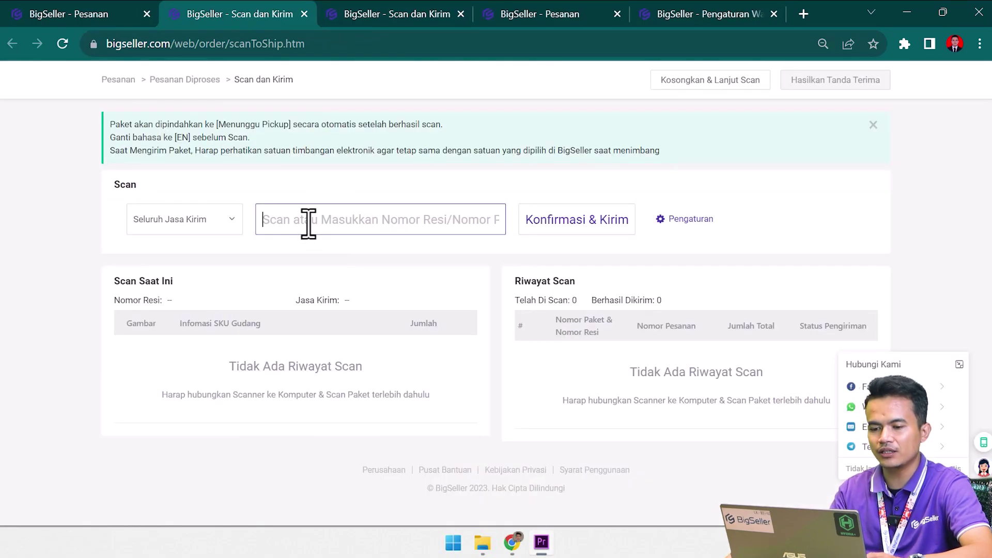
pyautogui.click(213, 228)
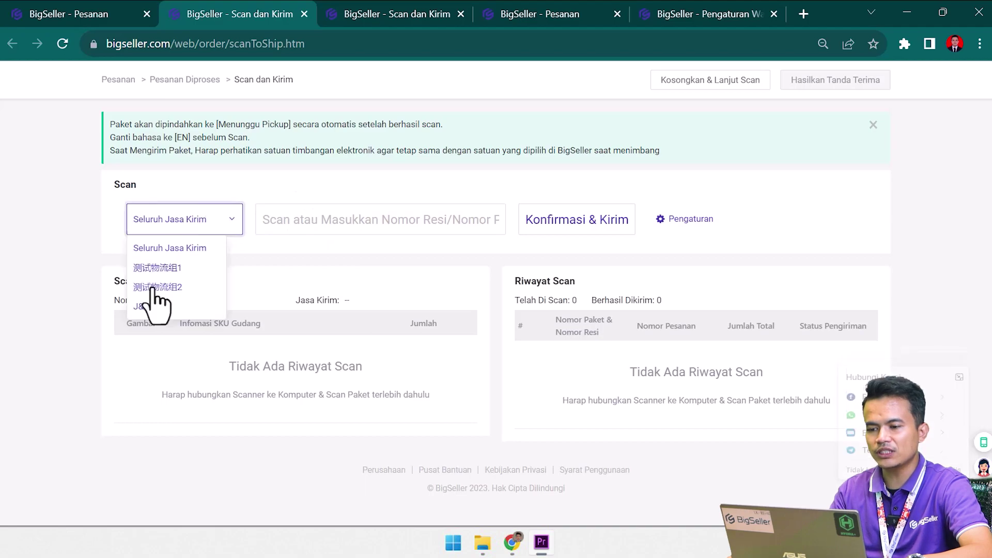
pyautogui.click(316, 219)
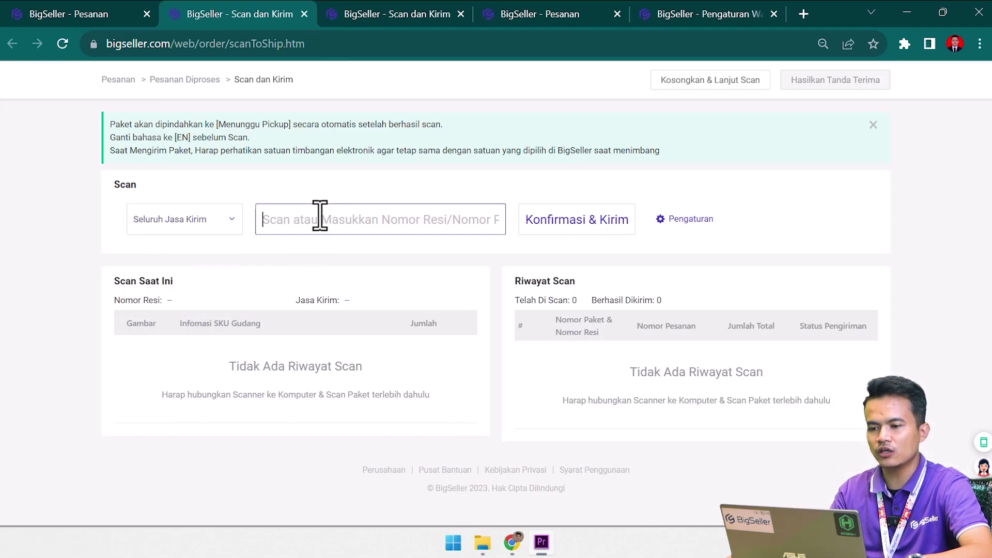
pyautogui.click(522, 13)
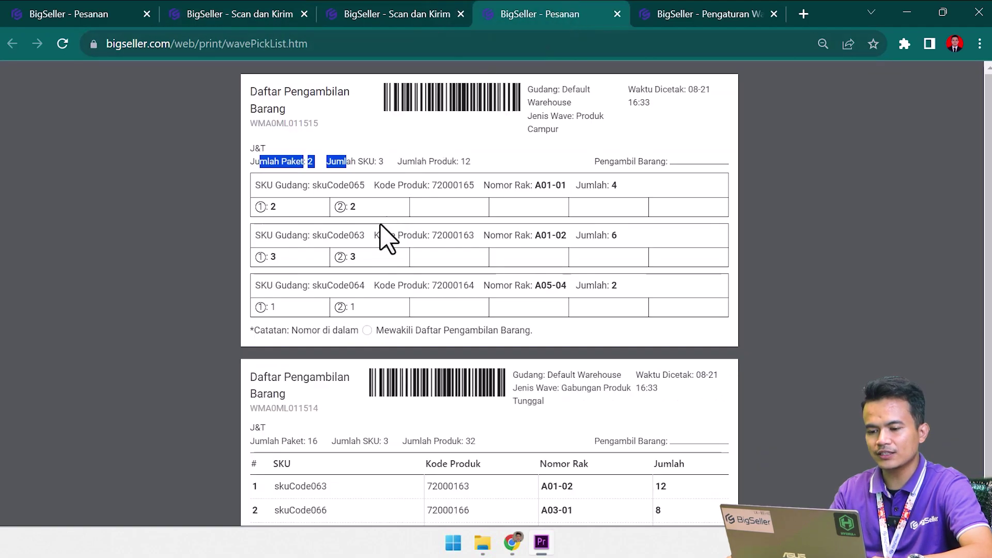
pyautogui.click(104, 6)
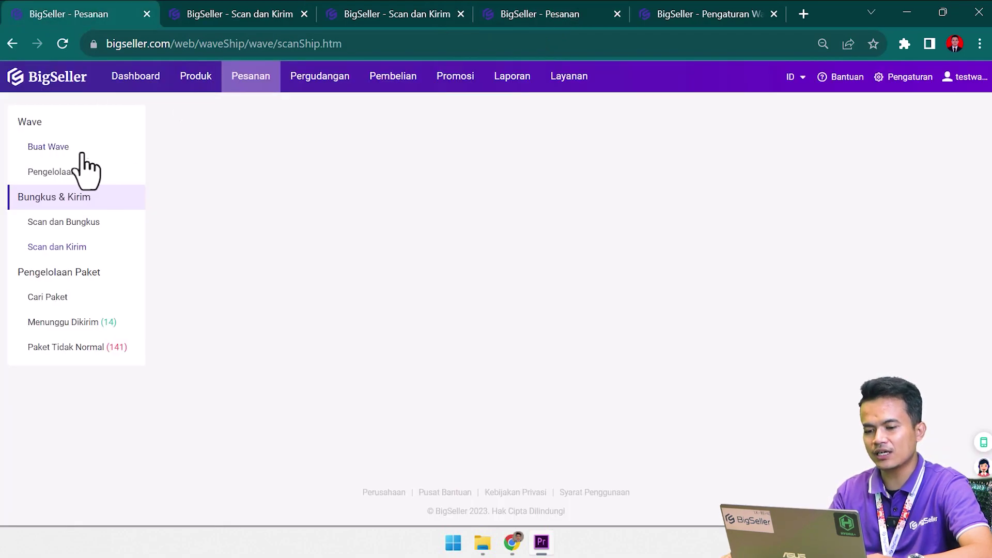
pyautogui.click(89, 323)
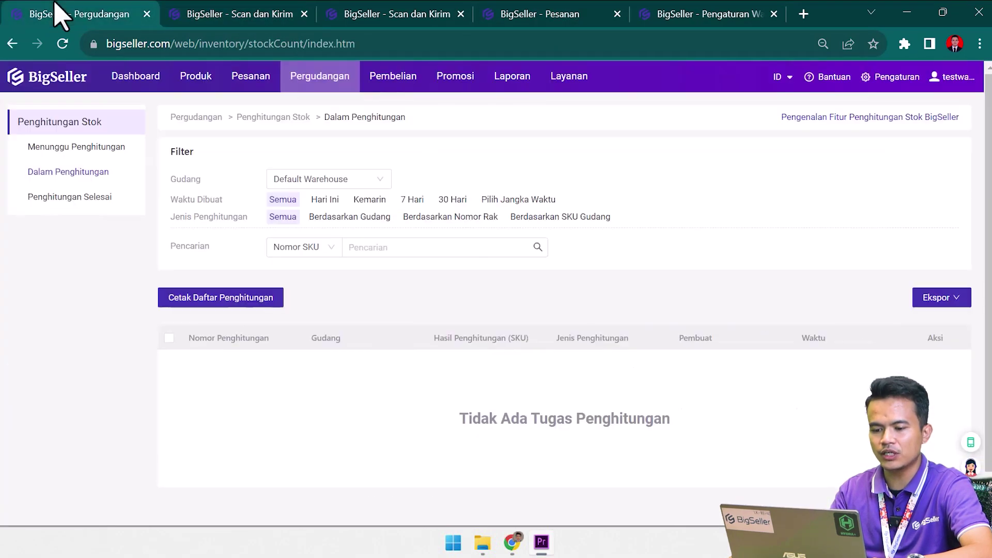
# Filter waiting-to-ship packages to Hari Ini and copy the first package's order number.
pyautogui.moveTo(253, 88)
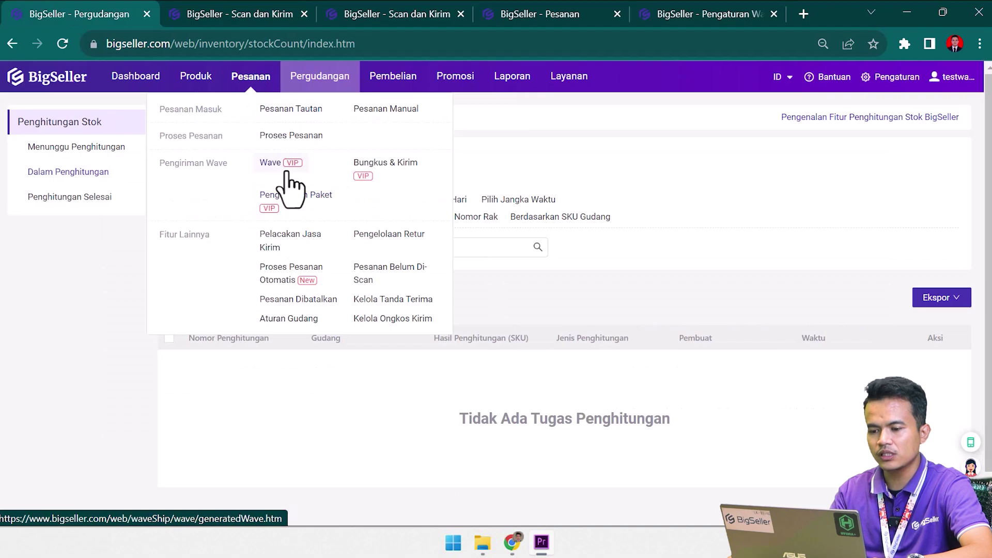
pyautogui.click(285, 170)
pyautogui.click(78, 323)
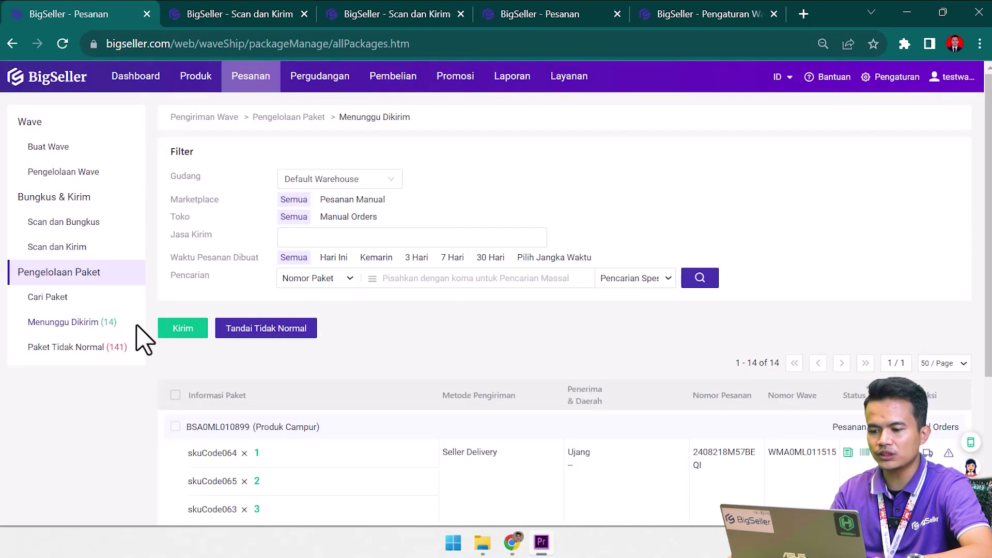
pyautogui.scroll(-2, 698, 385)
pyautogui.click(333, 154)
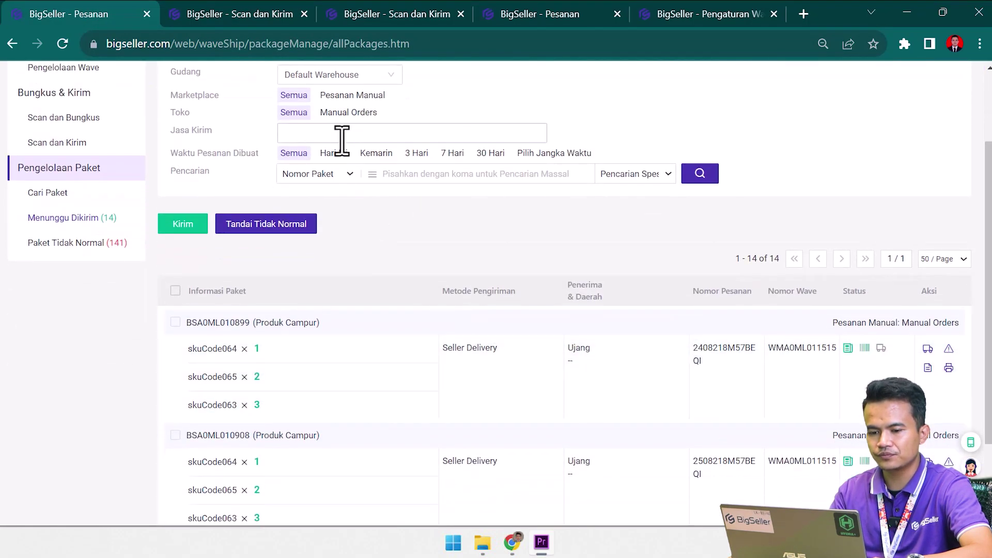
pyautogui.scroll(2, 543, 217)
pyautogui.scroll(-2, 559, 227)
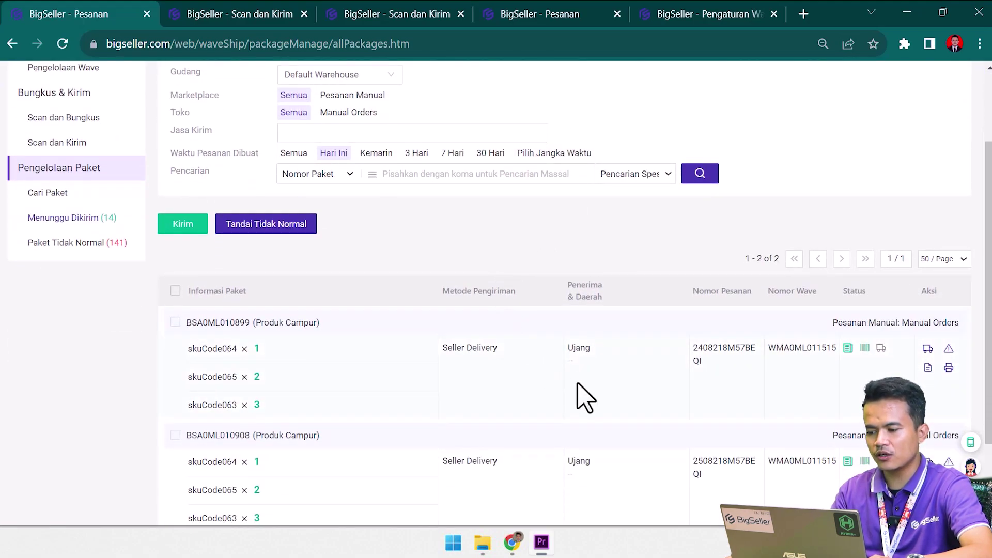
pyautogui.moveTo(693, 350); pyautogui.dragTo(716, 366)
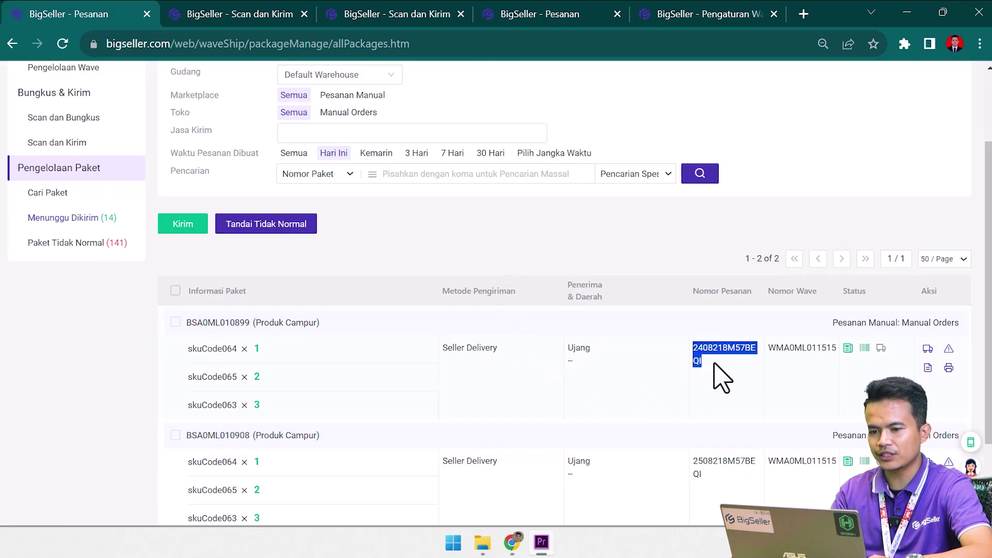
pyautogui.click(283, 16)
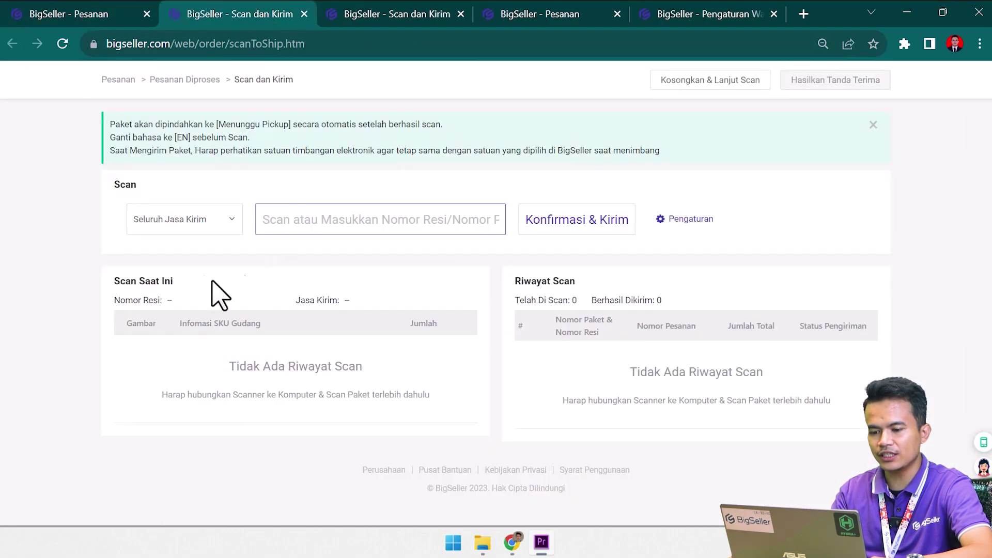
pyautogui.click(212, 230)
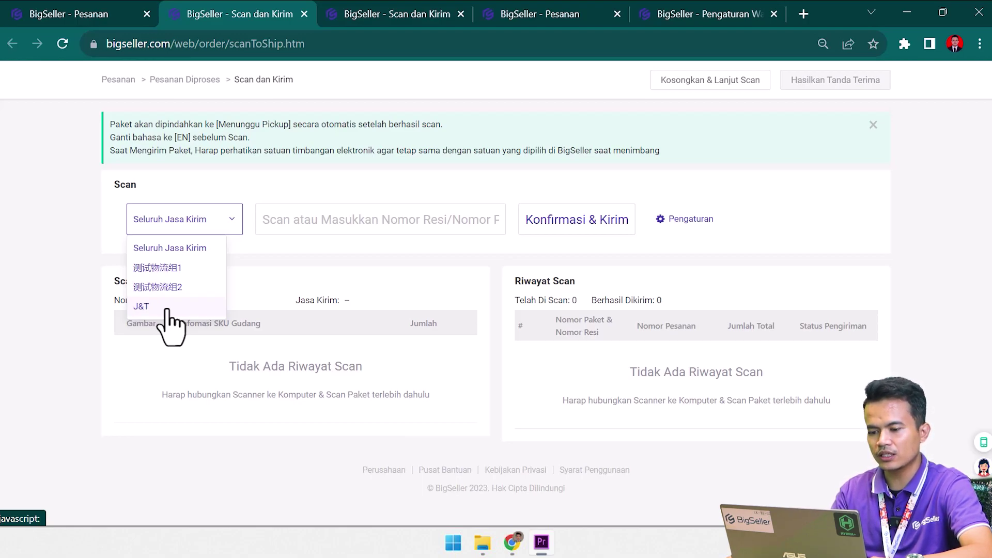
pyautogui.click(369, 221)
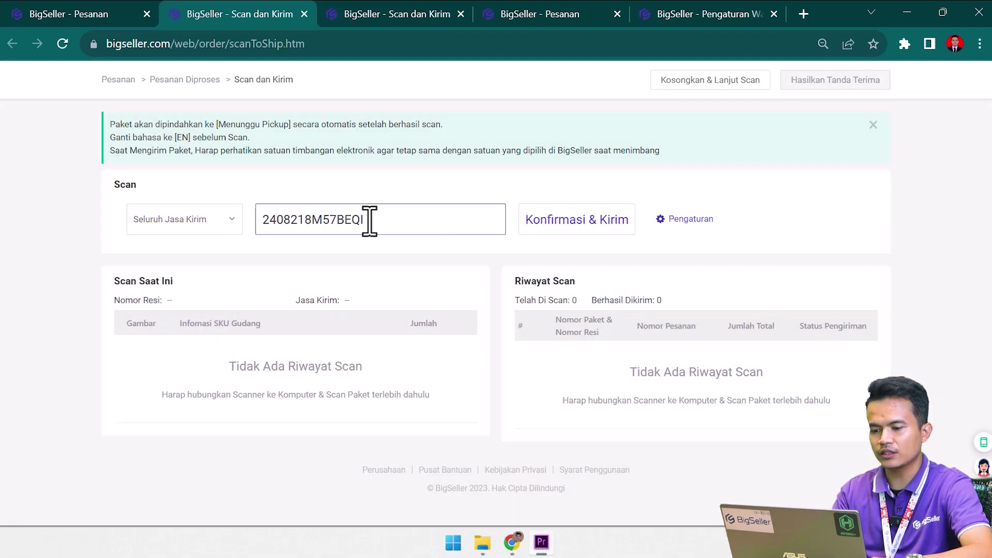
pyautogui.press('Return')
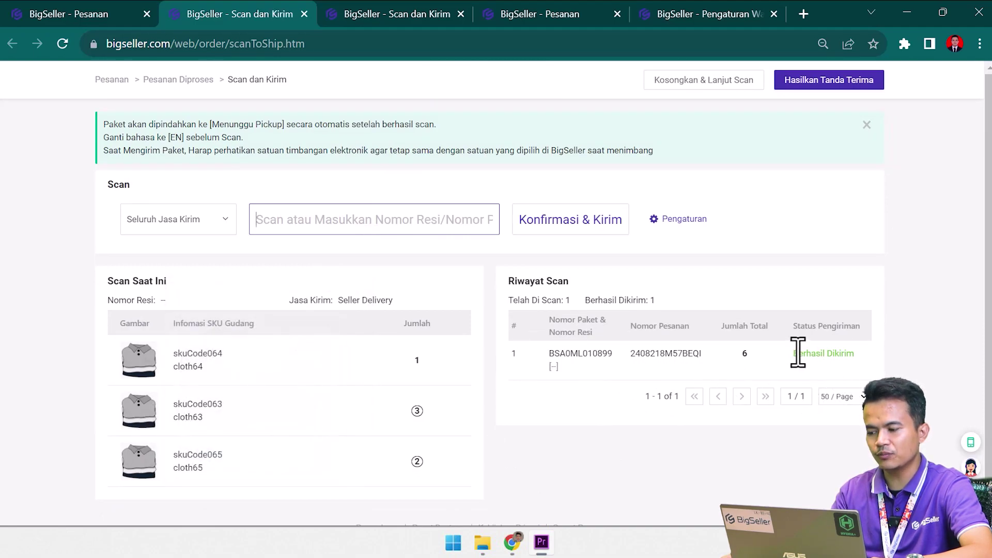
pyautogui.moveTo(798, 353); pyautogui.dragTo(846, 353)
pyautogui.click(77, 13)
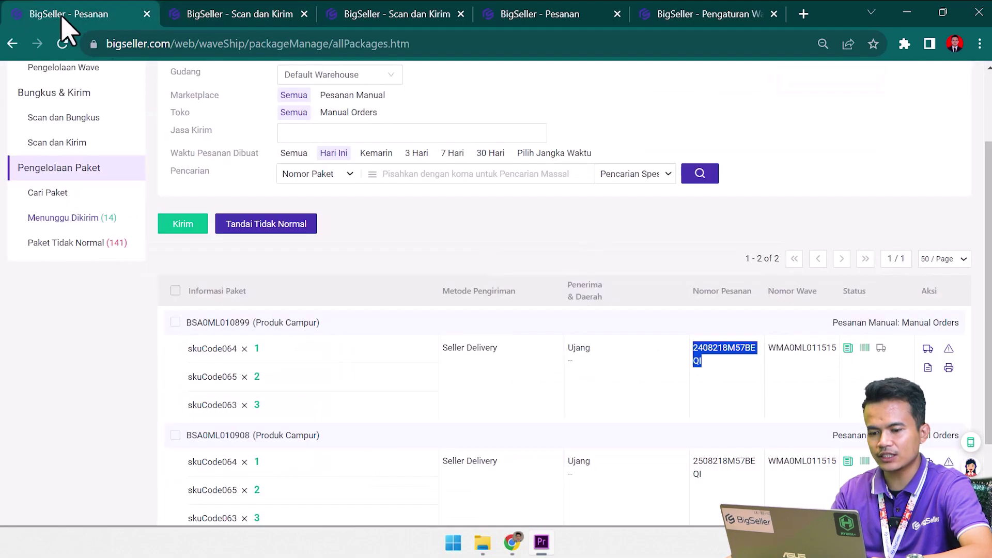
# Refresh the Menunggu Dikirim list to find the second wave package.
pyautogui.scroll(2, 197, 328)
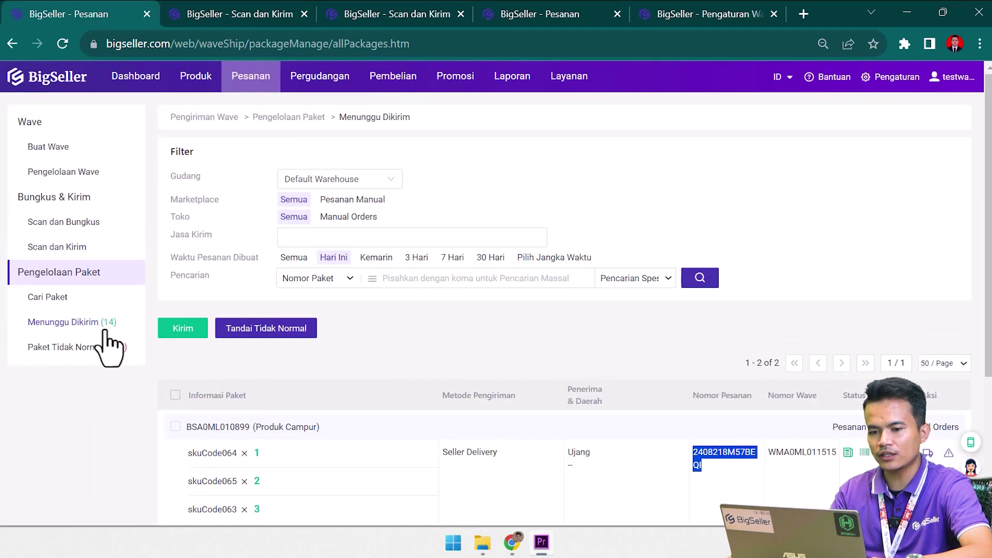
pyautogui.click(145, 77)
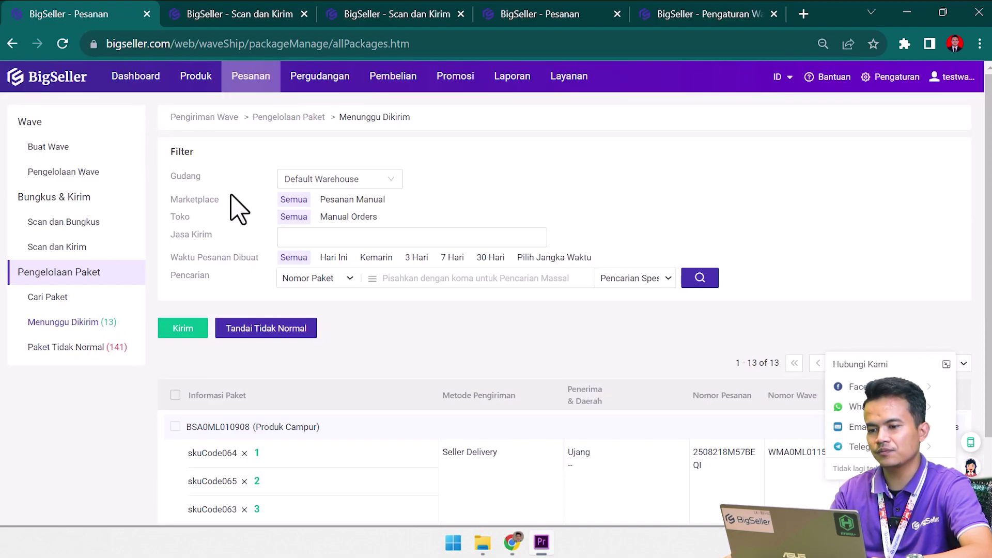
pyautogui.click(269, 15)
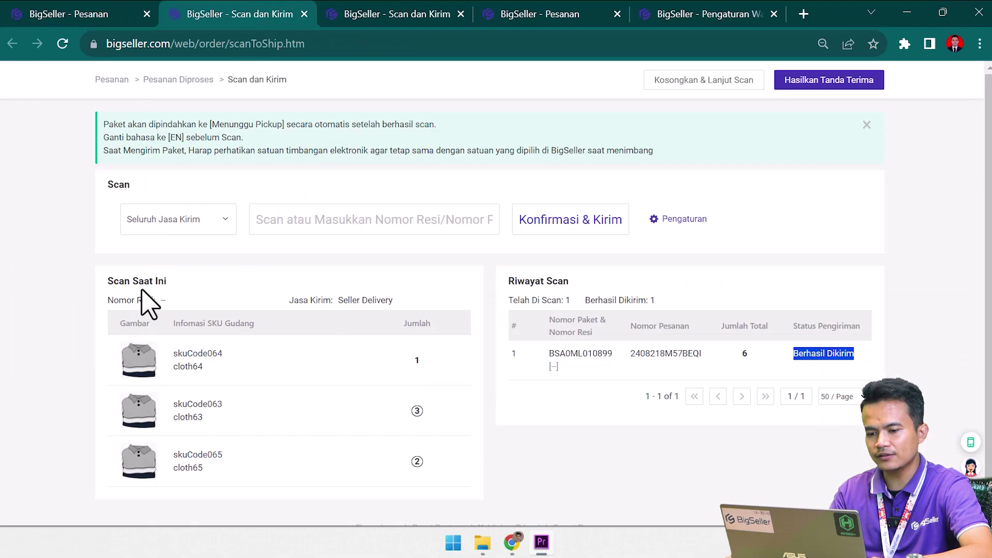
pyautogui.click(95, 13)
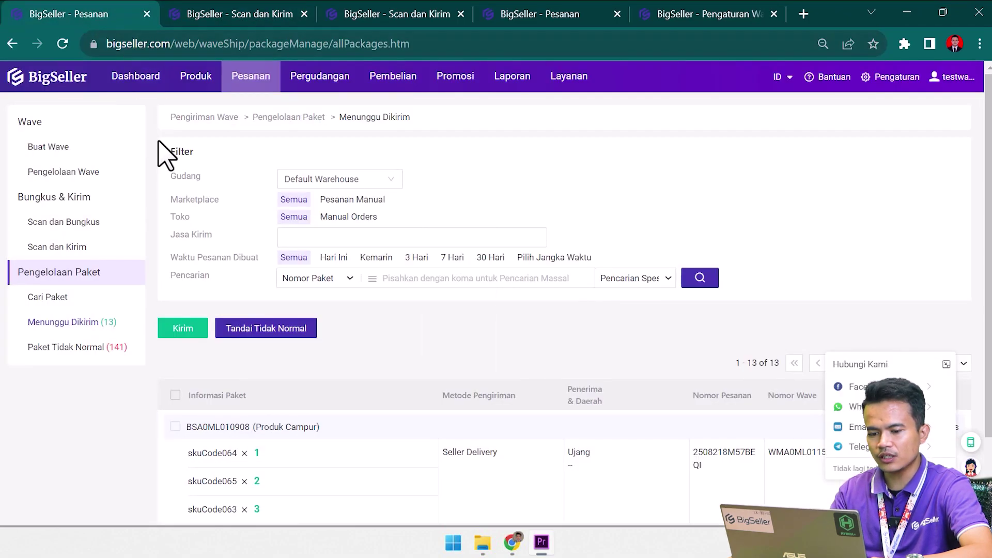
pyautogui.click(119, 324)
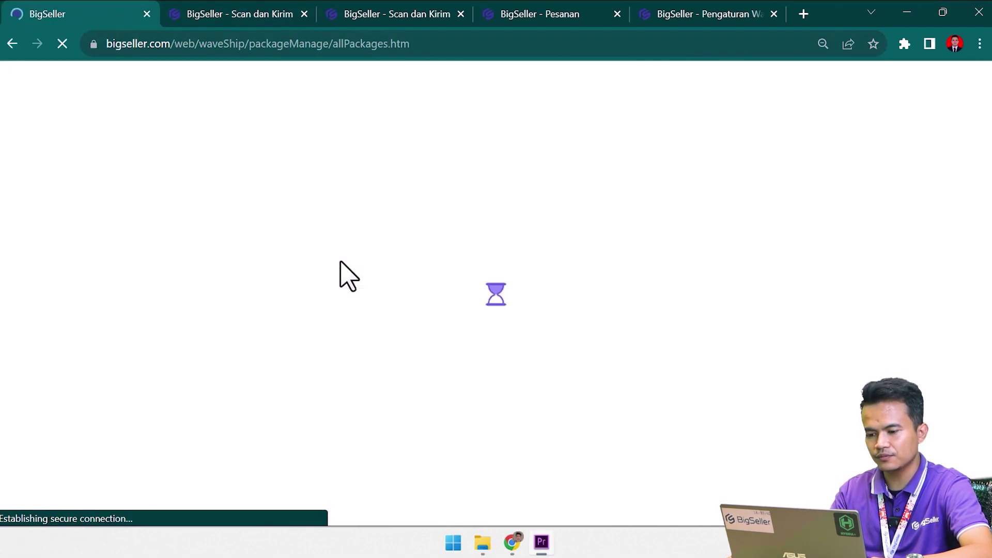
pyautogui.scroll(-2, 648, 394)
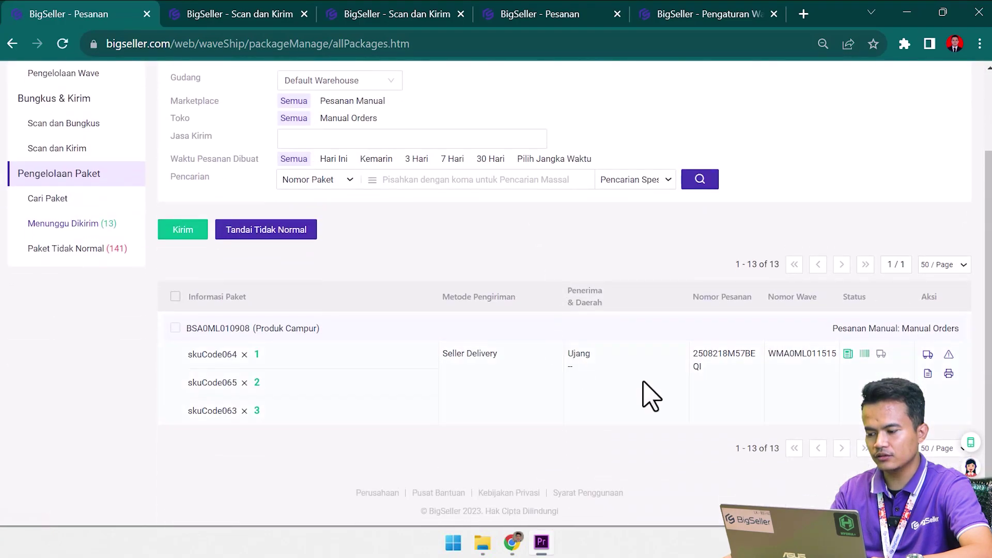
pyautogui.doubleClick(749, 353)
pyautogui.hotkey('ctrl', 'c')
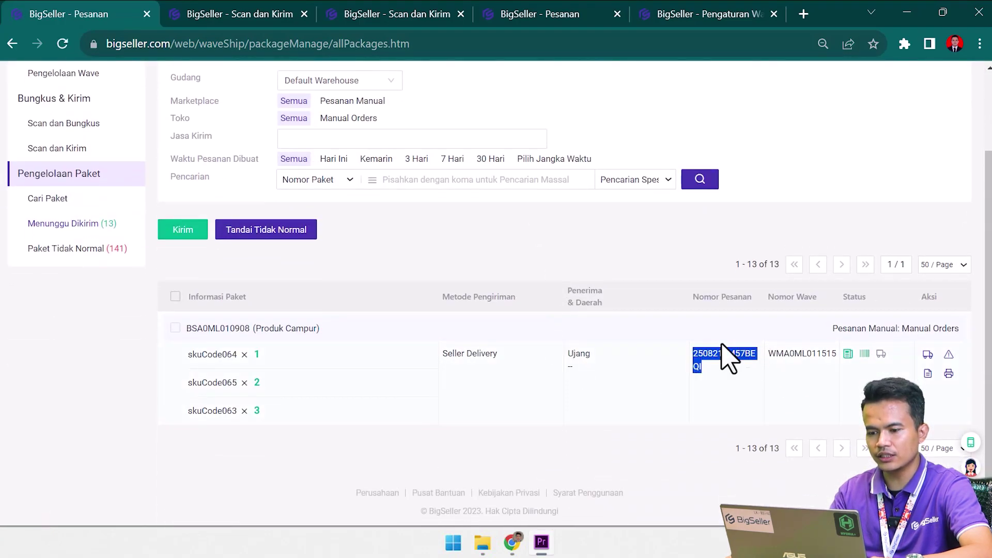
pyautogui.click(256, 15)
pyautogui.click(371, 219)
pyautogui.hotkey('ctrl', 'v')
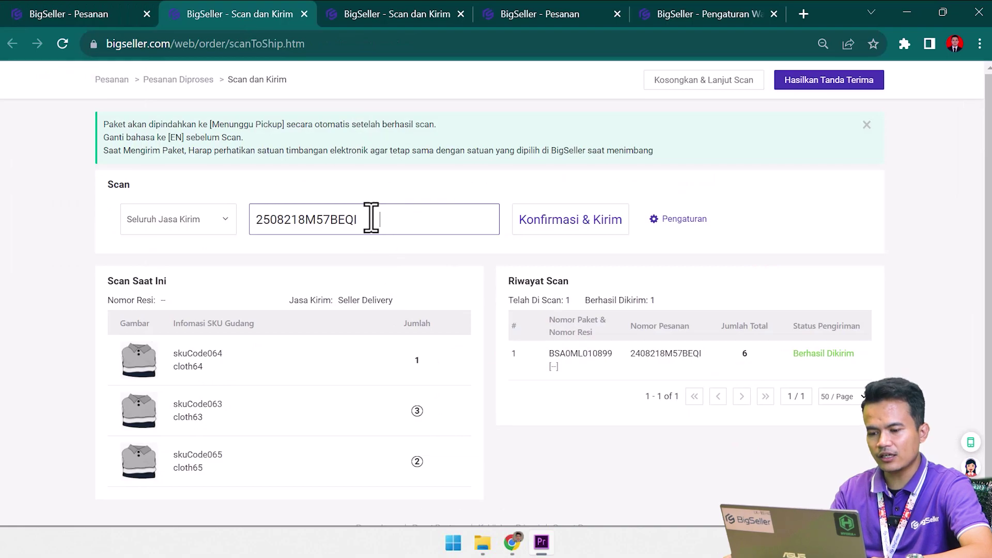
pyautogui.press('Return')
pyautogui.scroll(-1, 465, 295)
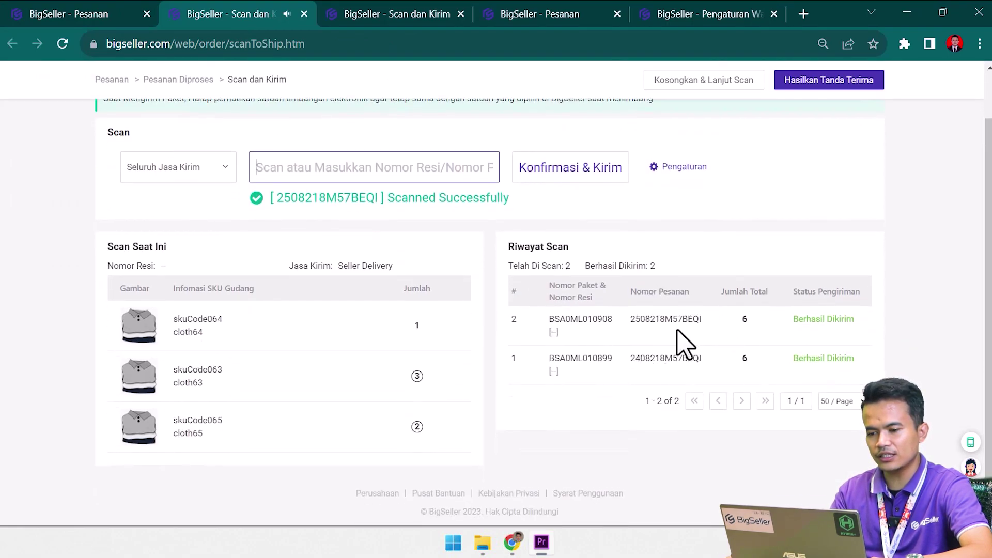
pyautogui.hotkey('ctrl', 'v')
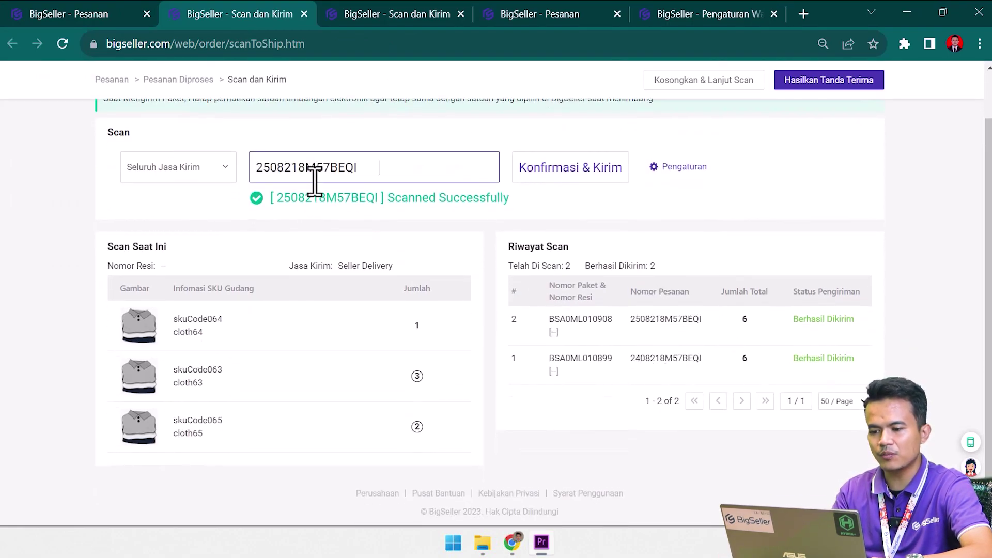
pyautogui.press('Return')
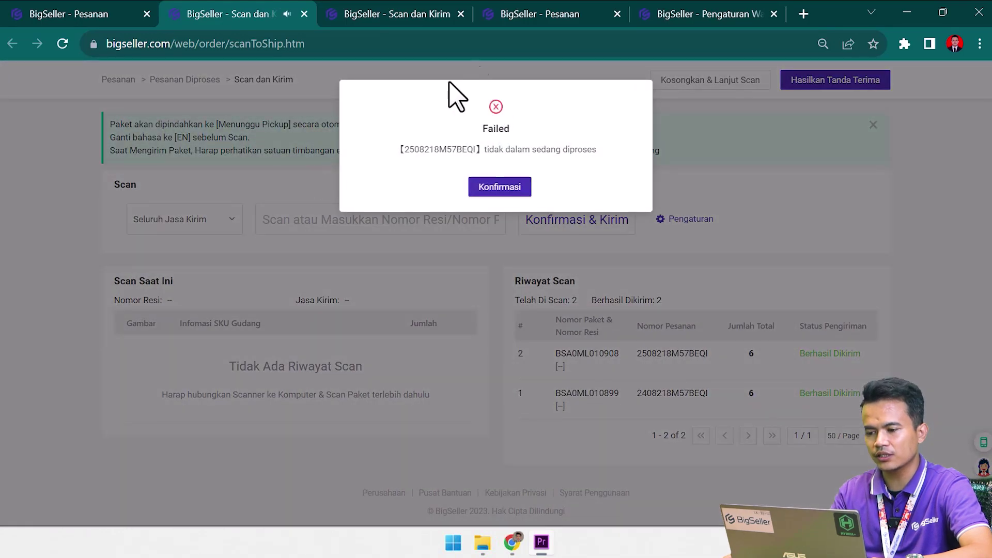
pyautogui.click(498, 192)
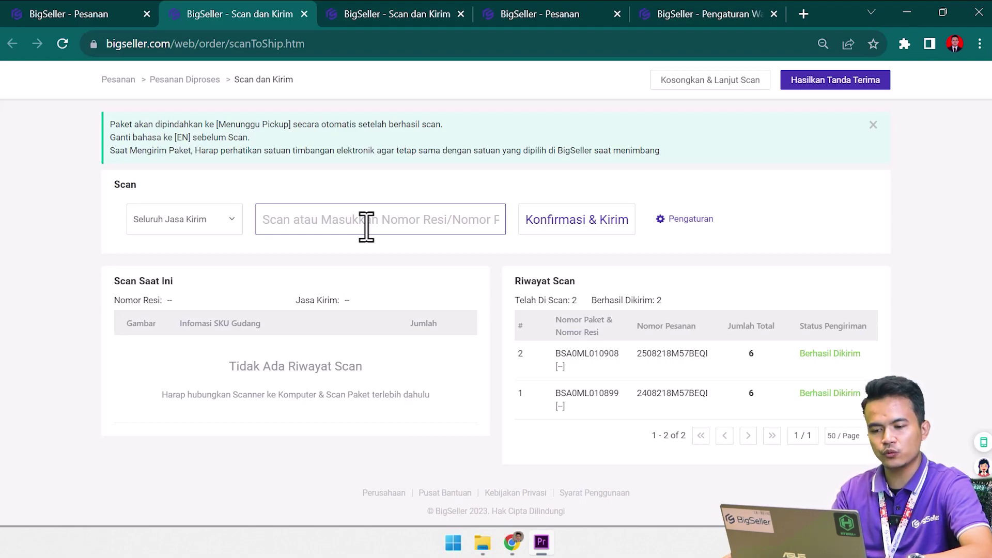
pyautogui.click(365, 215)
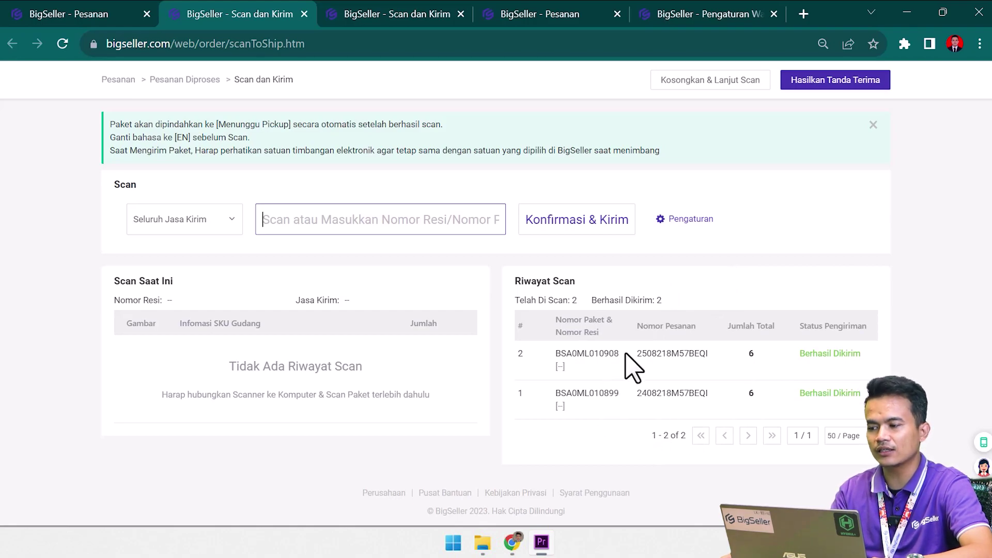
pyautogui.click(824, 86)
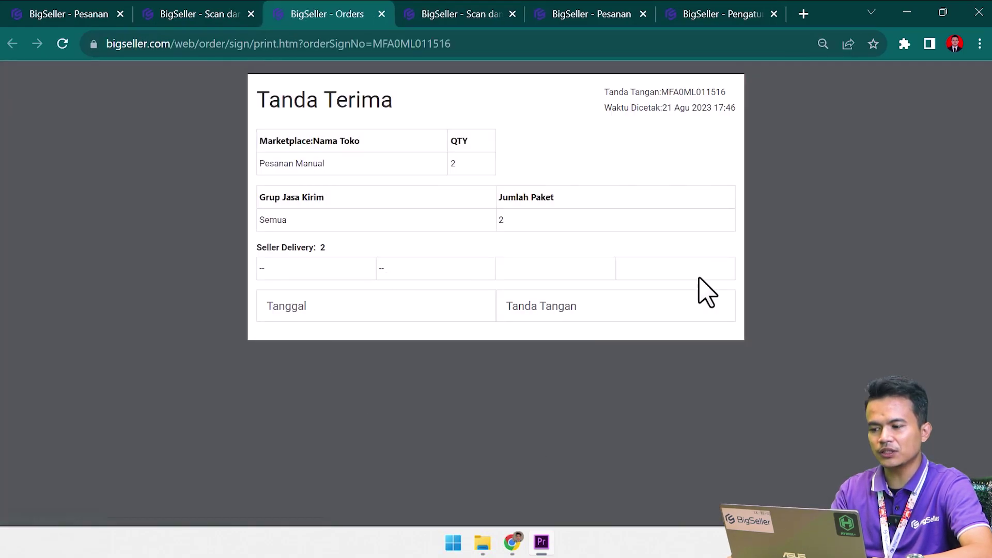
# Print the handover receipt with destination Save as PDF.
pyautogui.rightClick(716, 158)
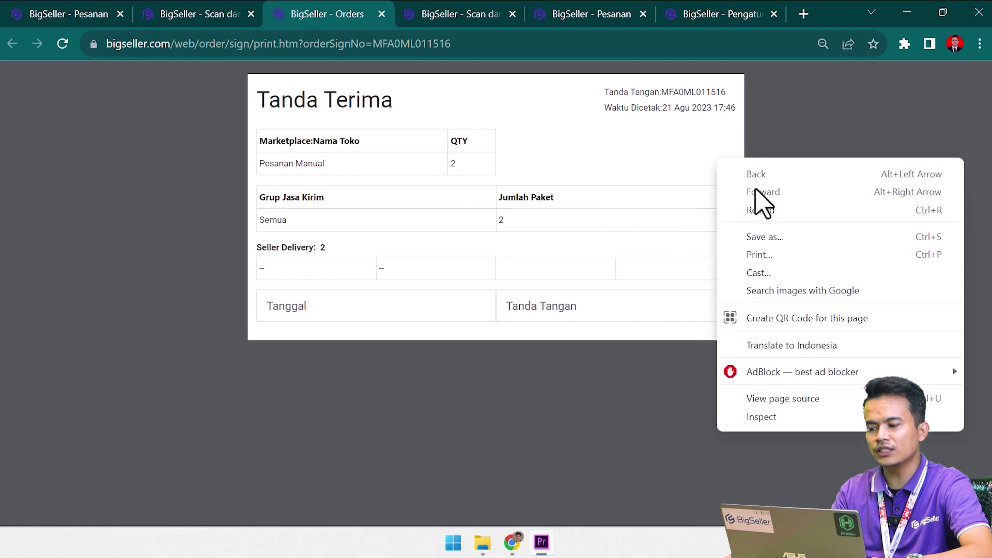
pyautogui.click(758, 254)
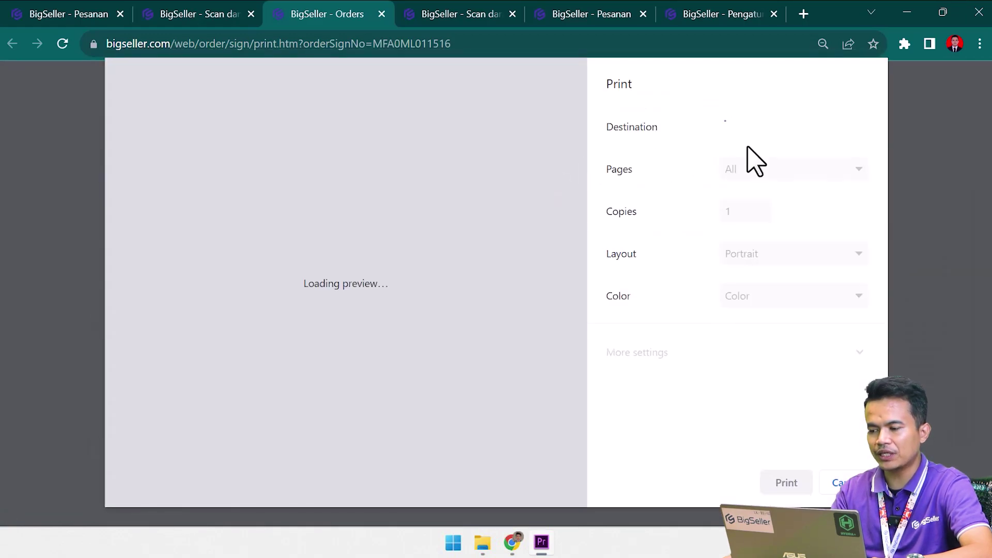
pyautogui.click(784, 135)
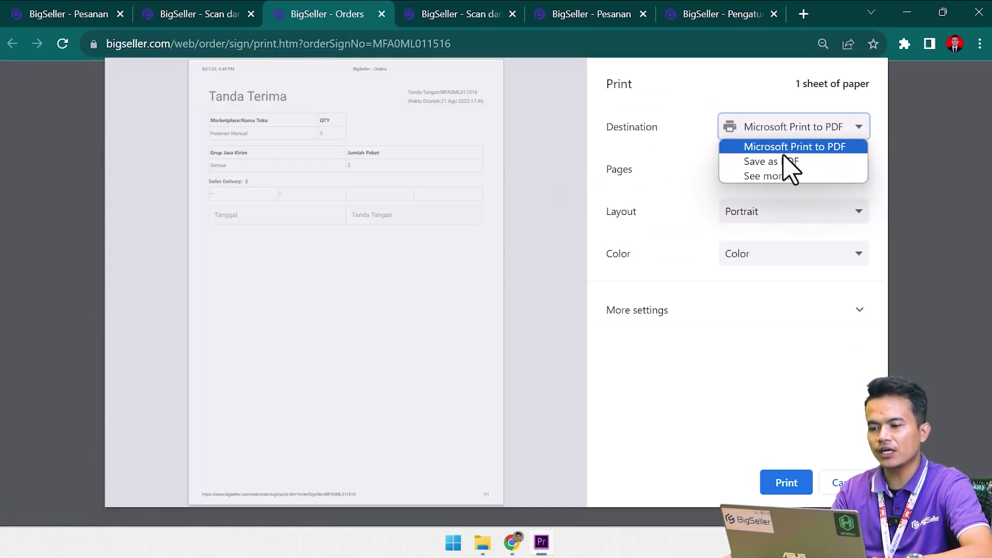
pyautogui.click(781, 161)
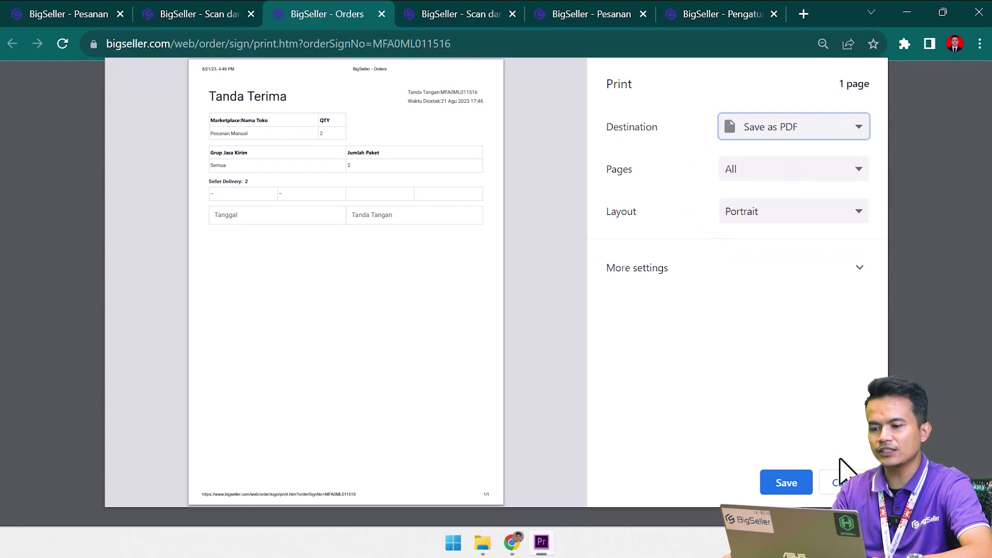
pyautogui.press('Escape')
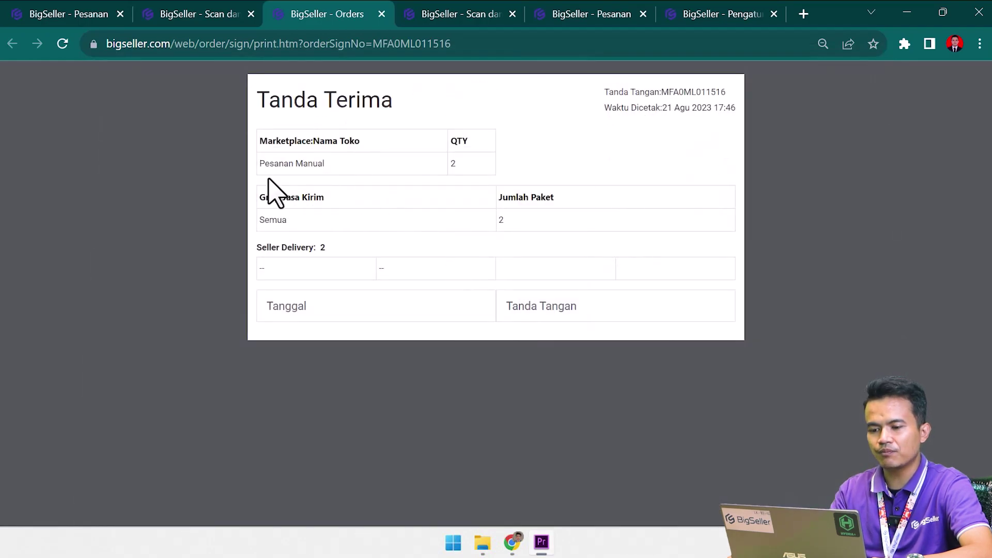
pyautogui.moveTo(264, 163); pyautogui.dragTo(337, 174)
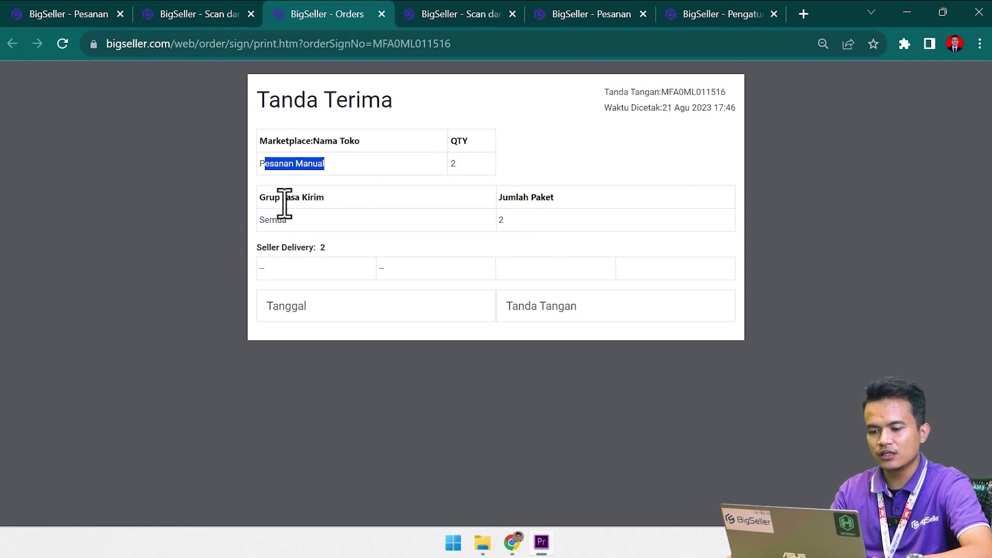
pyautogui.click(256, 280)
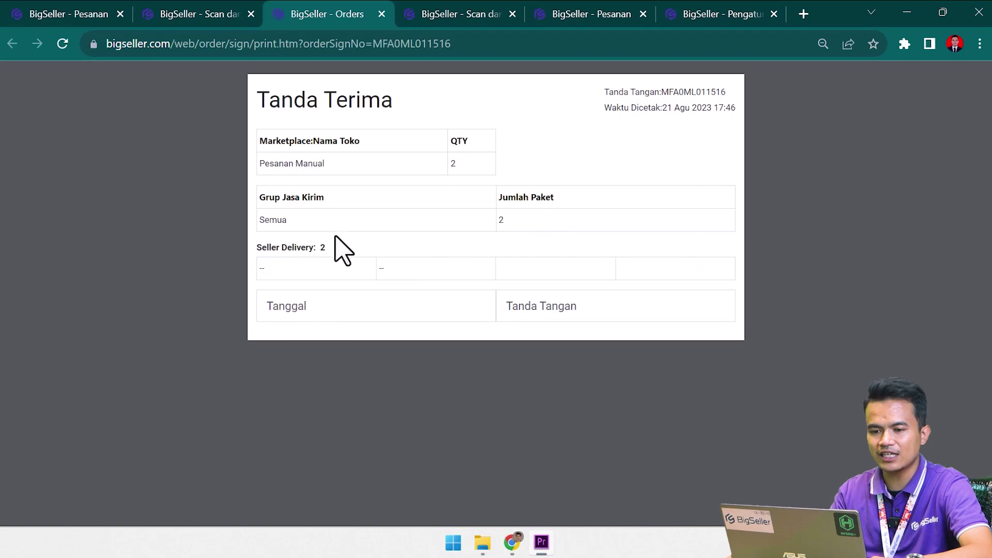
# From the package list tab, go to Pesanan > Kelola Tanda Terima.
pyautogui.click(101, 14)
pyautogui.scroll(2, 265, 138)
pyautogui.moveTo(261, 98)
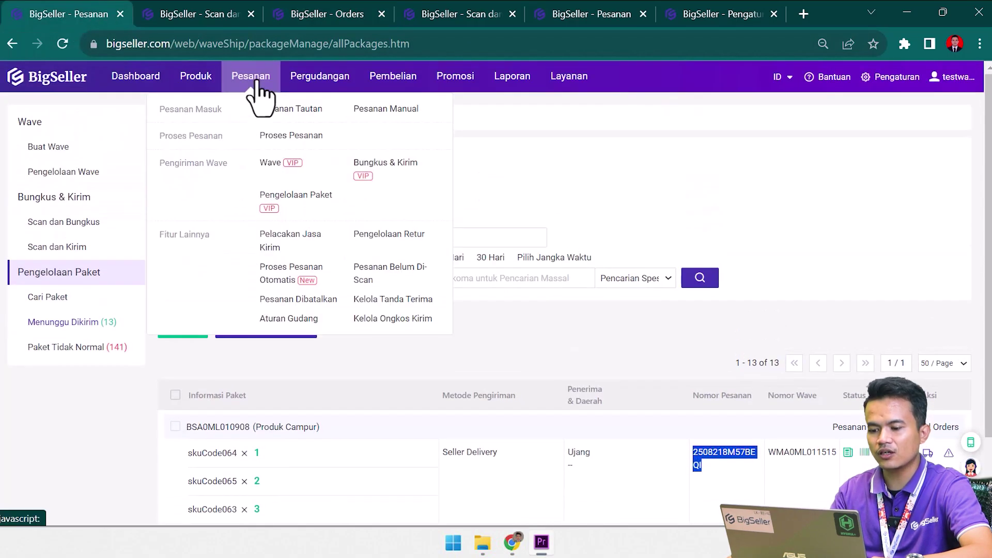
pyautogui.click(373, 301)
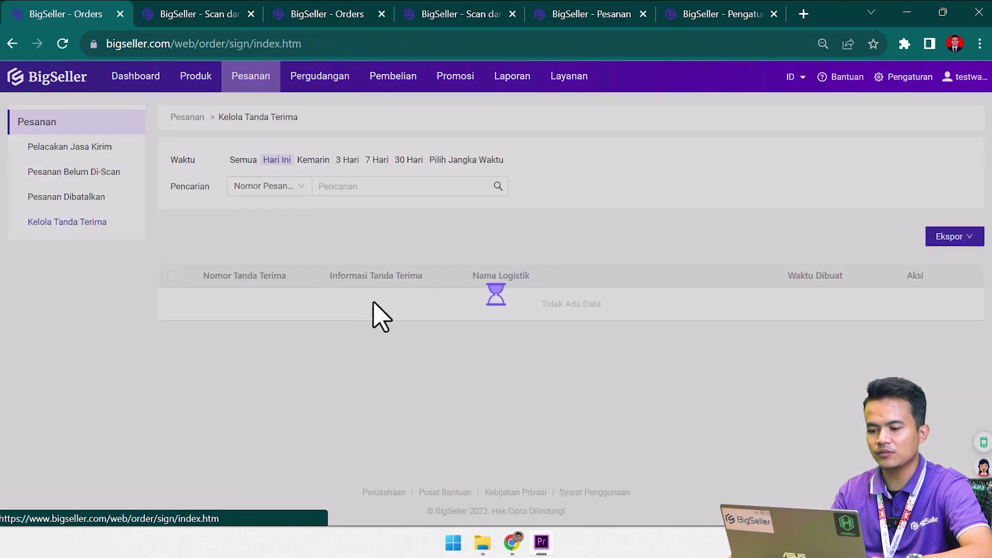